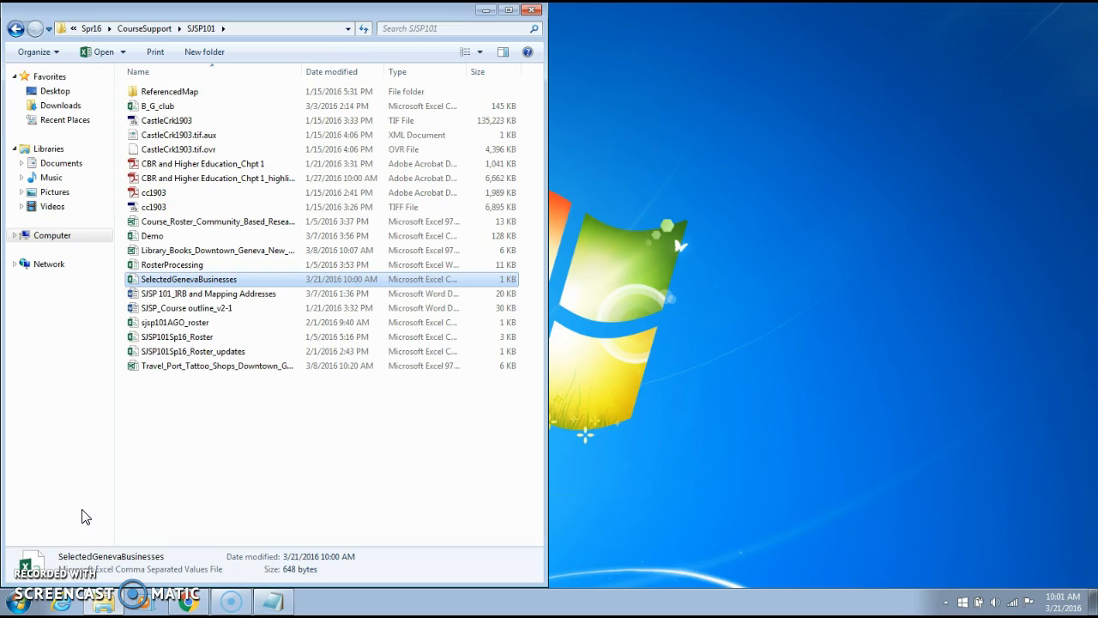
Open the SelectedGenevaBusinesses CSV file in Excel and auto-fit all columns to their contents.
double_click(192, 280)
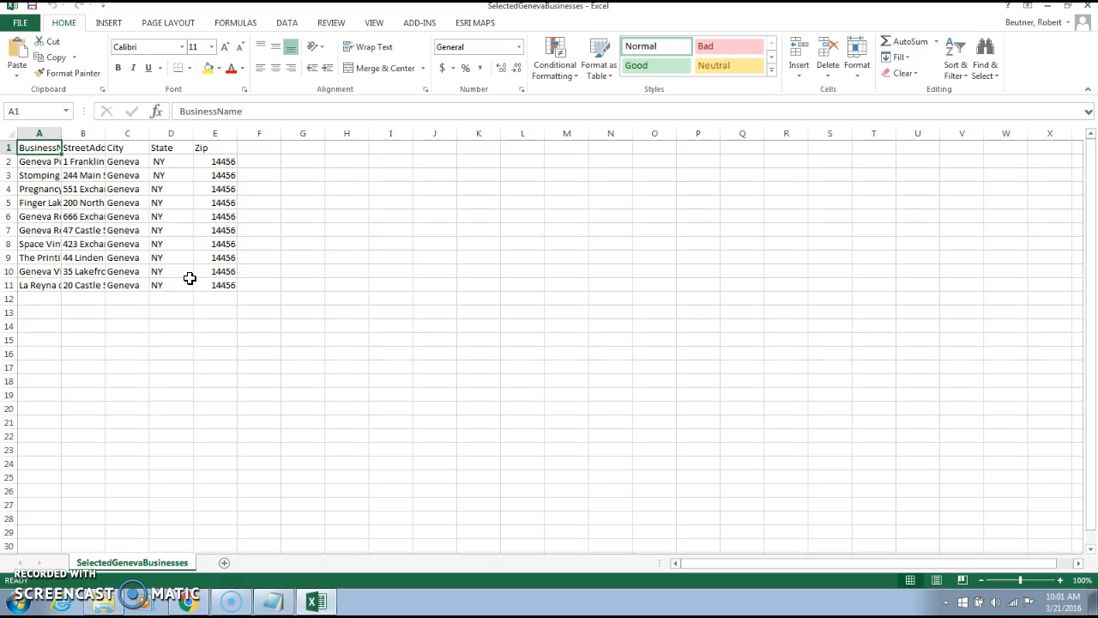
left_click(8, 133)
double_click(61, 133)
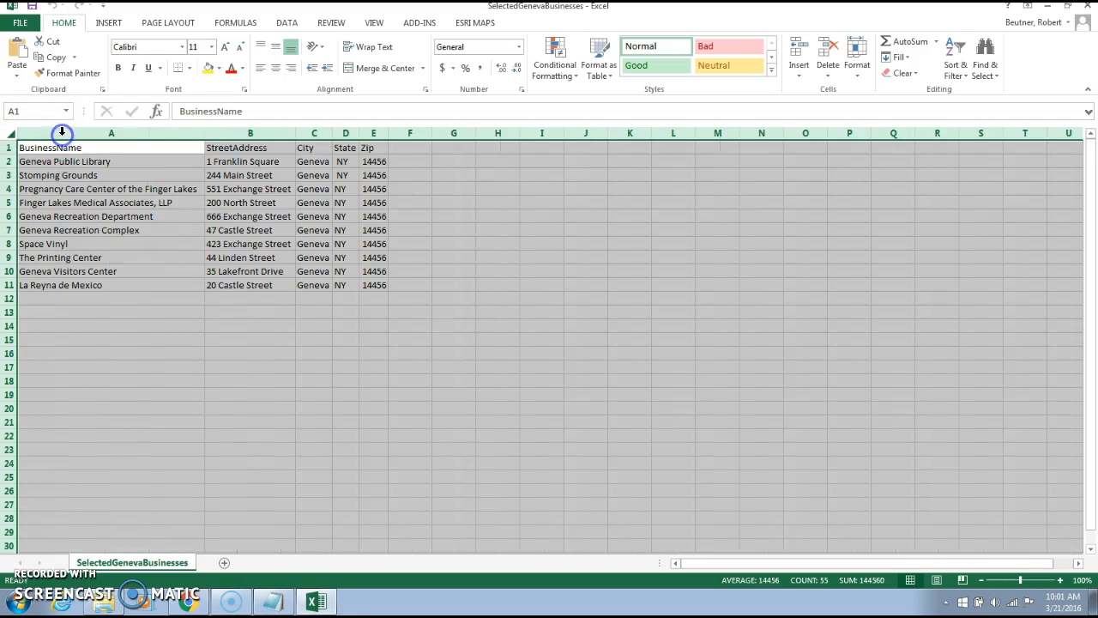
left_click(62, 162)
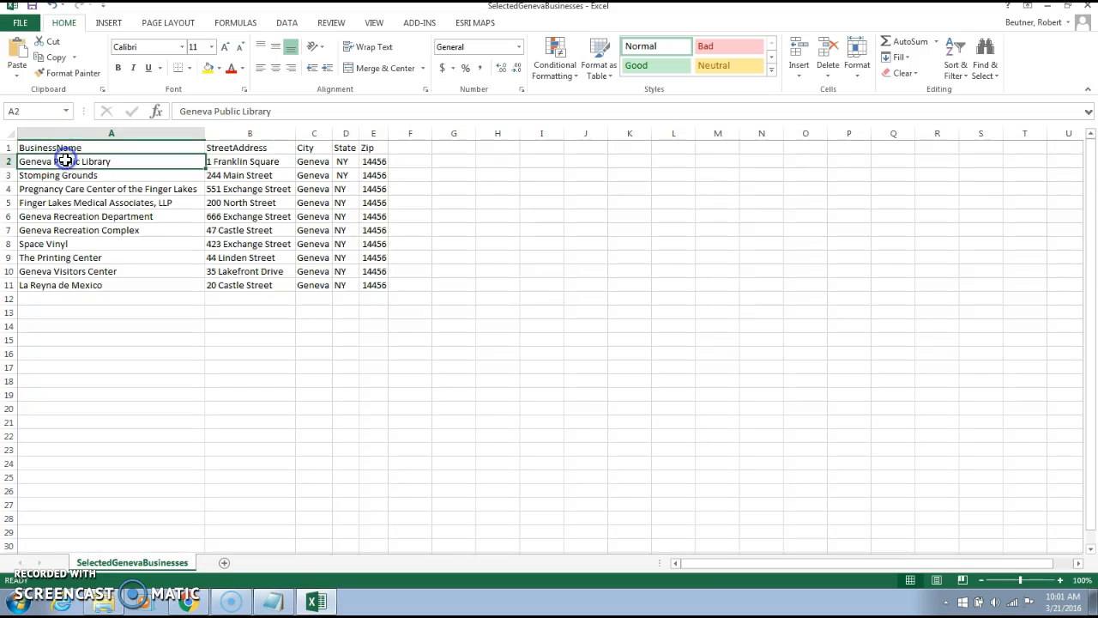
Narrow the BusinessName and StreetAddress columns until their contents are cut off.
left_click(8, 133)
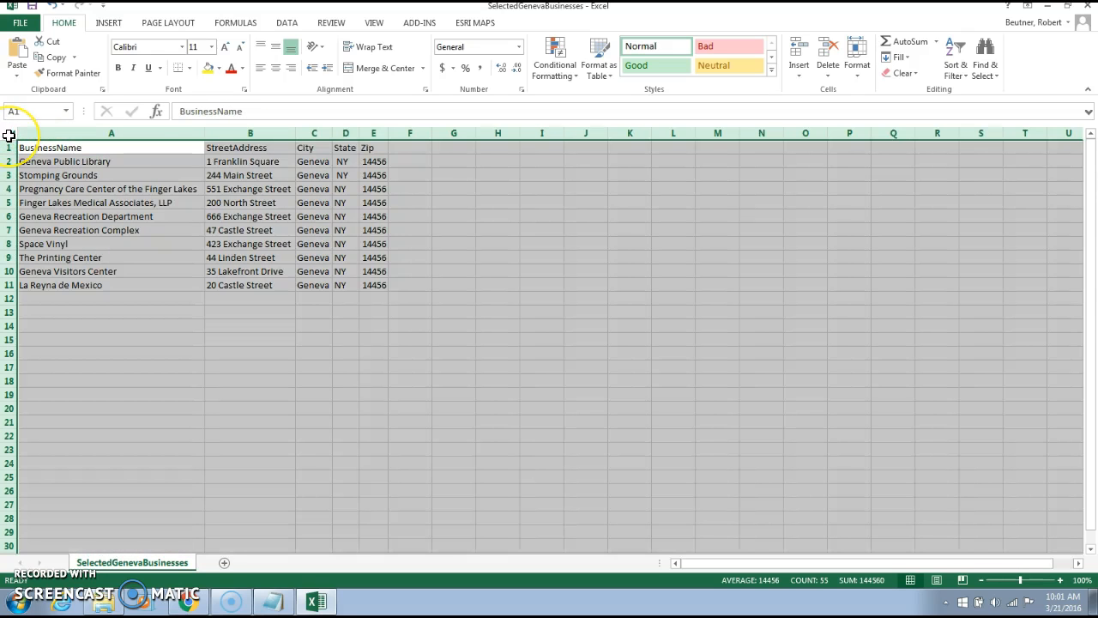
left_click_drag(205, 134, 205, 134)
left_click(184, 174)
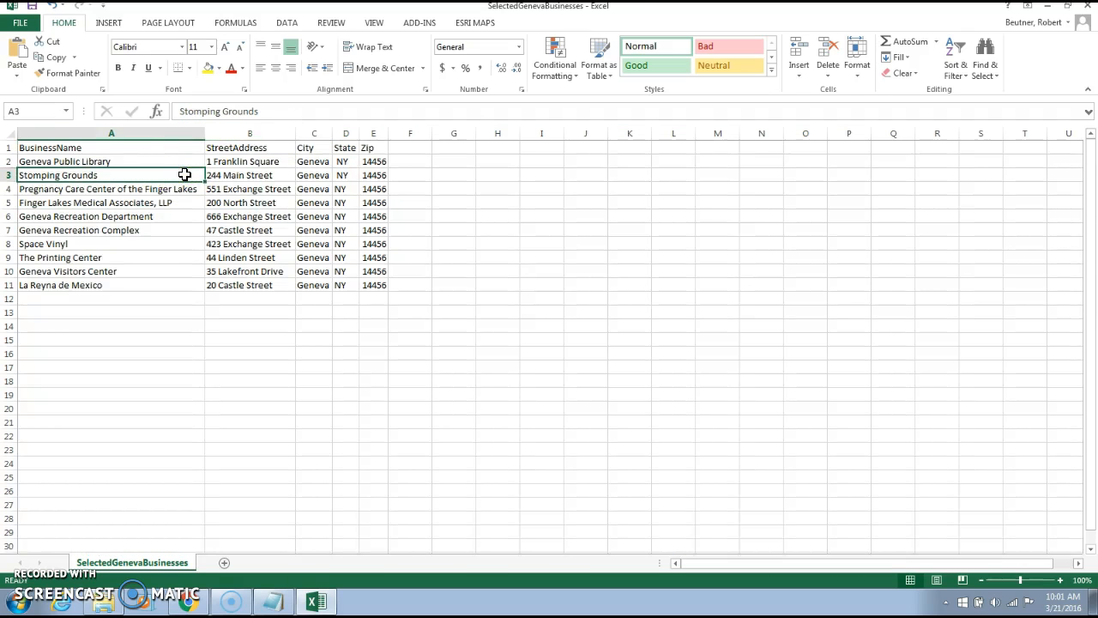
left_click_drag(206, 134, 49, 142)
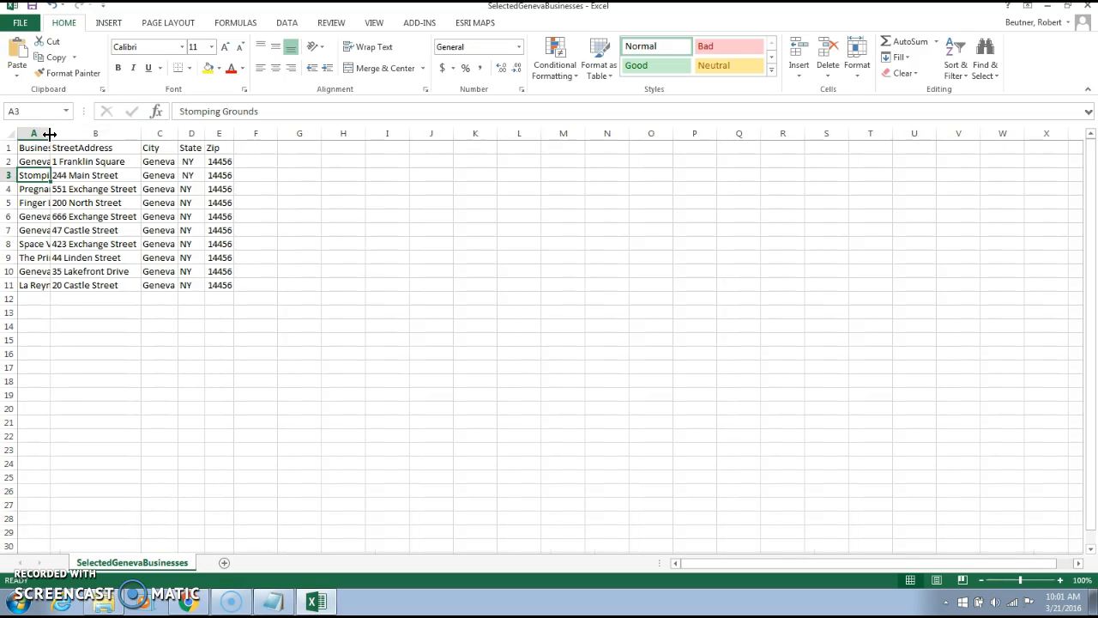
left_click_drag(142, 137, 87, 137)
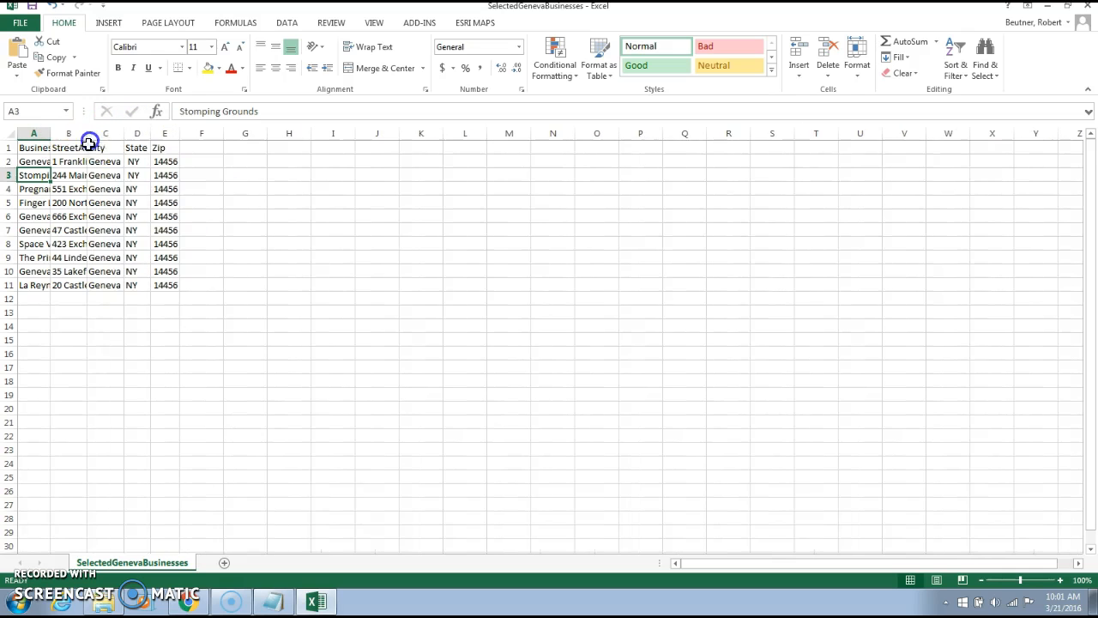
Auto-fit every column of the sheet again so the full business names and addresses fit.
left_click(9, 132)
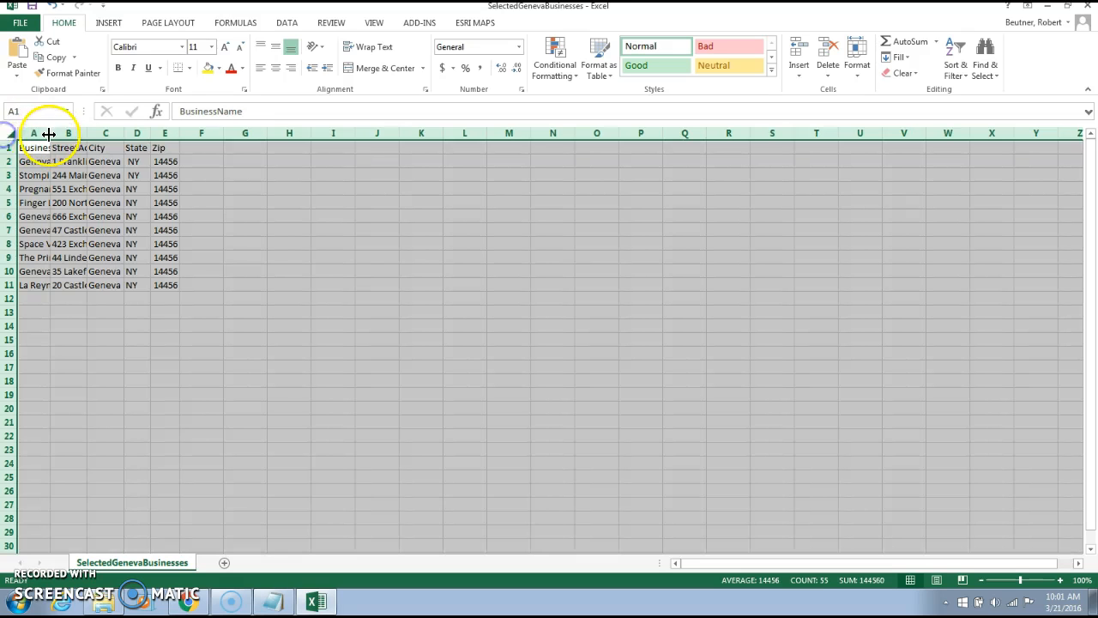
double_click(52, 132)
left_click(118, 161)
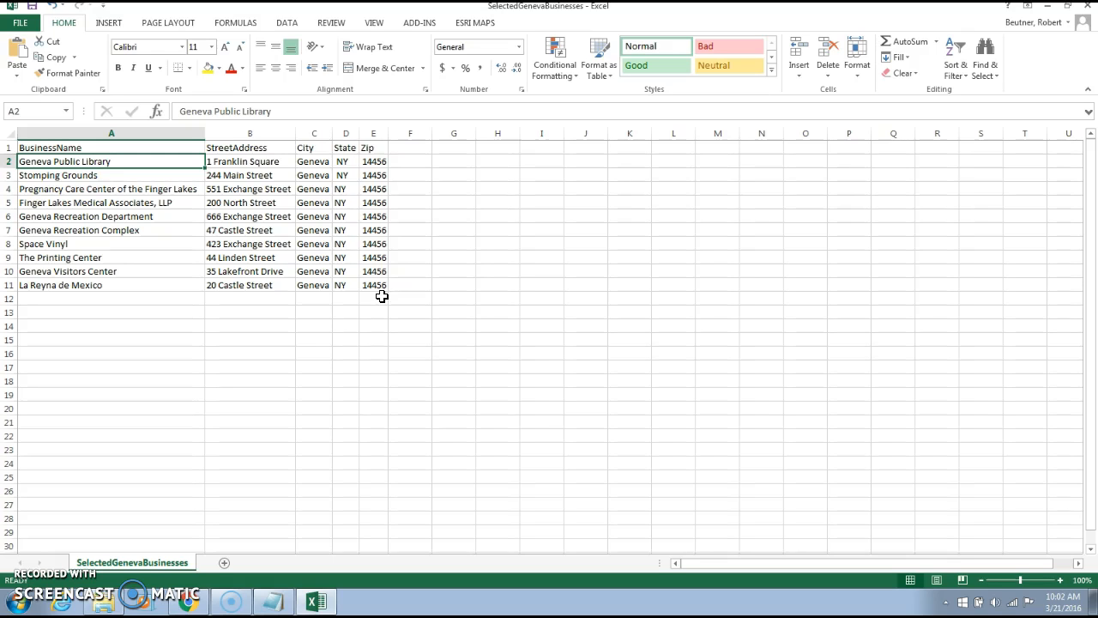
Examine the header row's field names one by one, from BusinessName across to Zip and back.
left_click(74, 149)
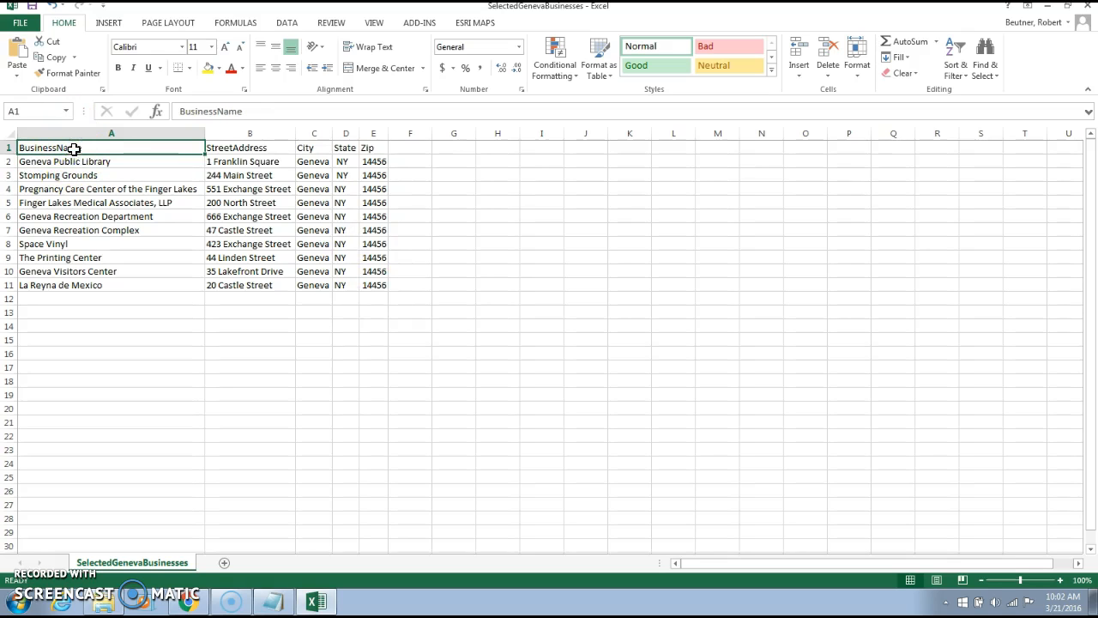
key("Right")
key("Right")
key("Right")
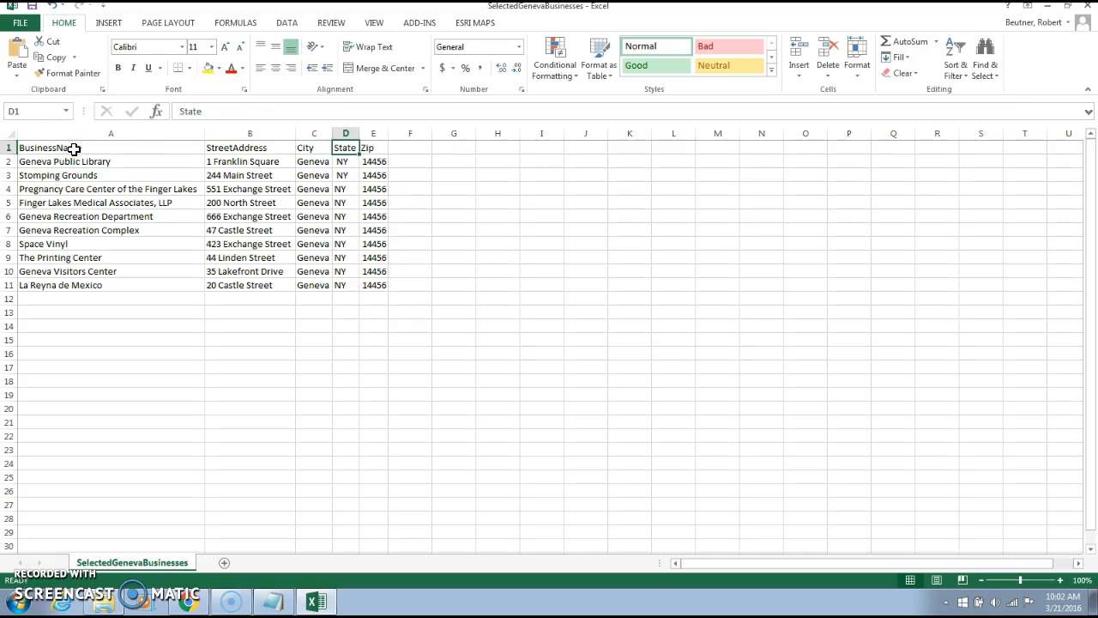
key("Right")
key("Left")
key("Left")
key("Left")
key("Left")
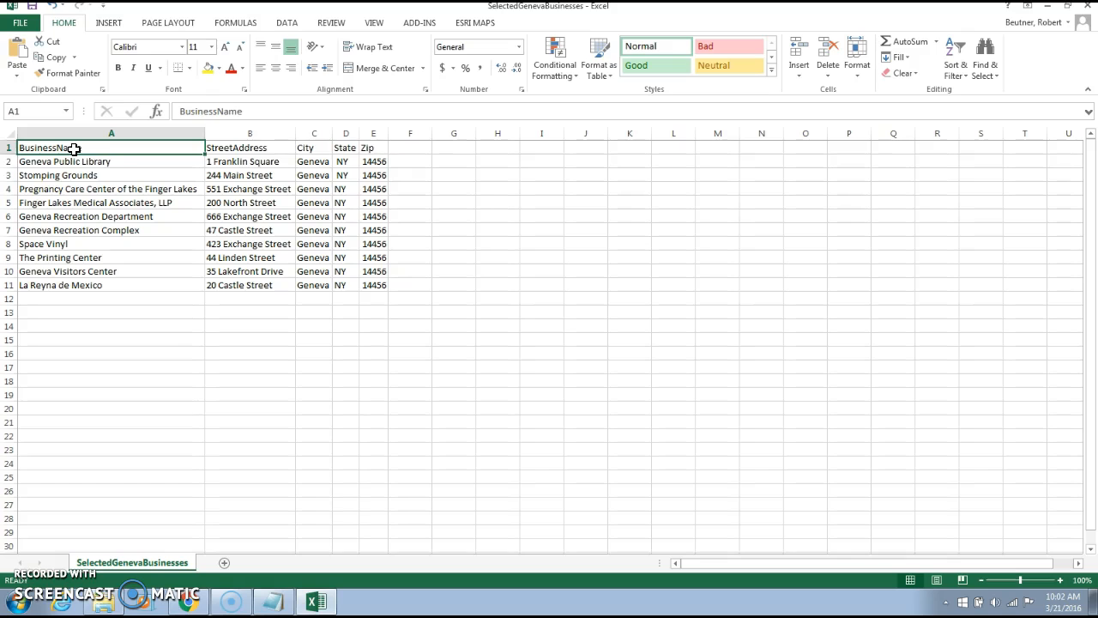
Review how the Geneva Public Library record splits its street address, city, state and zip into separate cells.
key("Down")
key("Right")
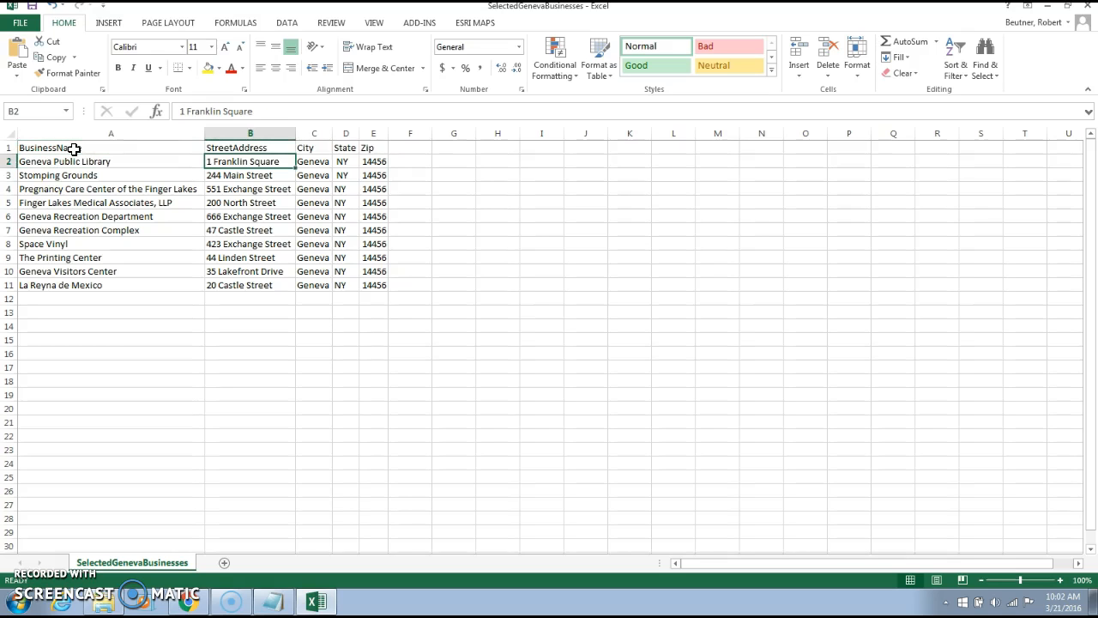
key("Right")
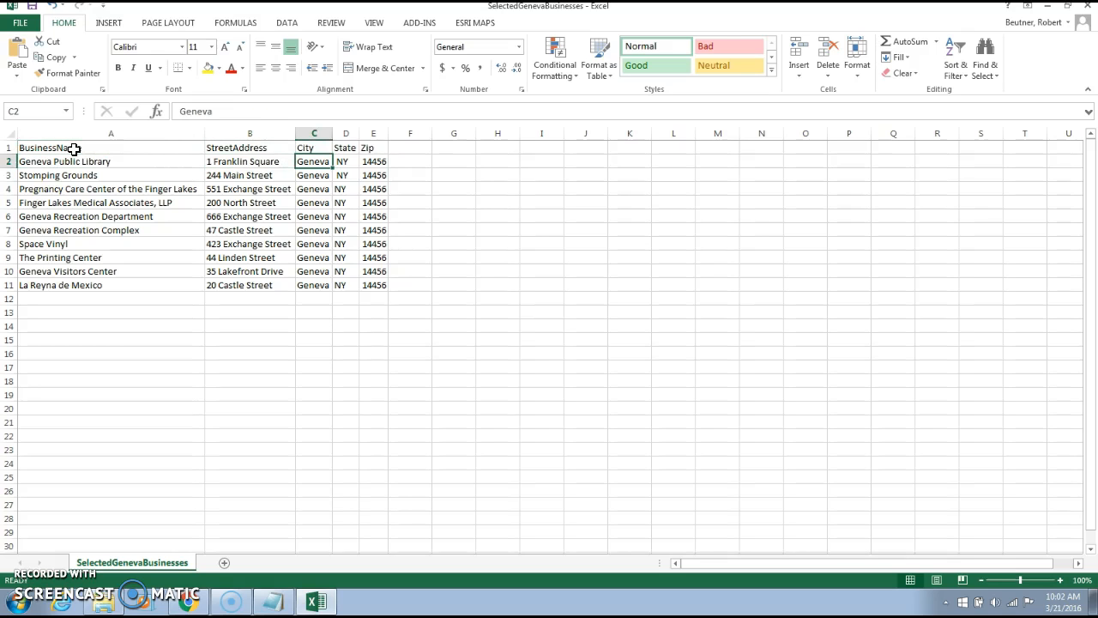
key("Right")
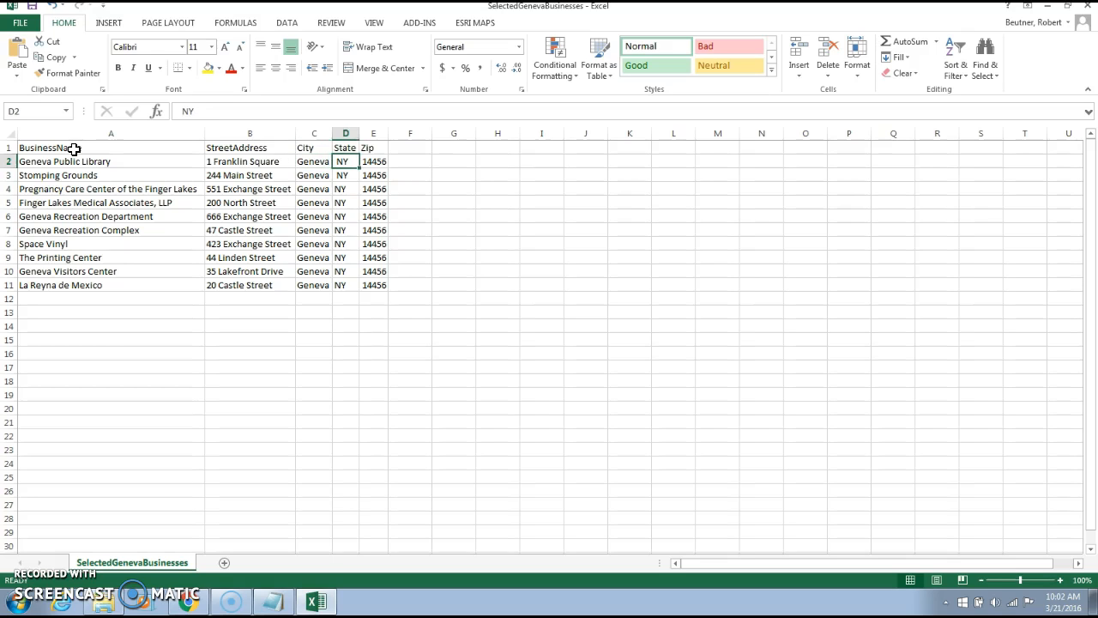
key("Right")
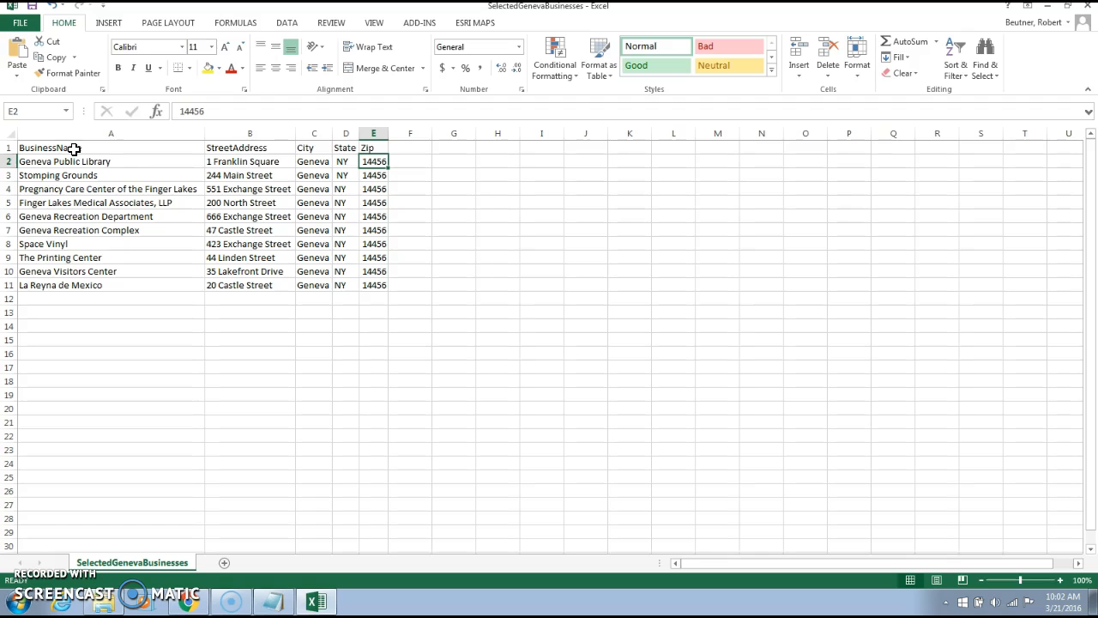
Save the sheet as SelectedGenevaBusinesses in CSV (Comma delimited) format in the SJSP101 folder, replacing the existing file, and close the workbook.
left_click(39, 45)
left_click(20, 23)
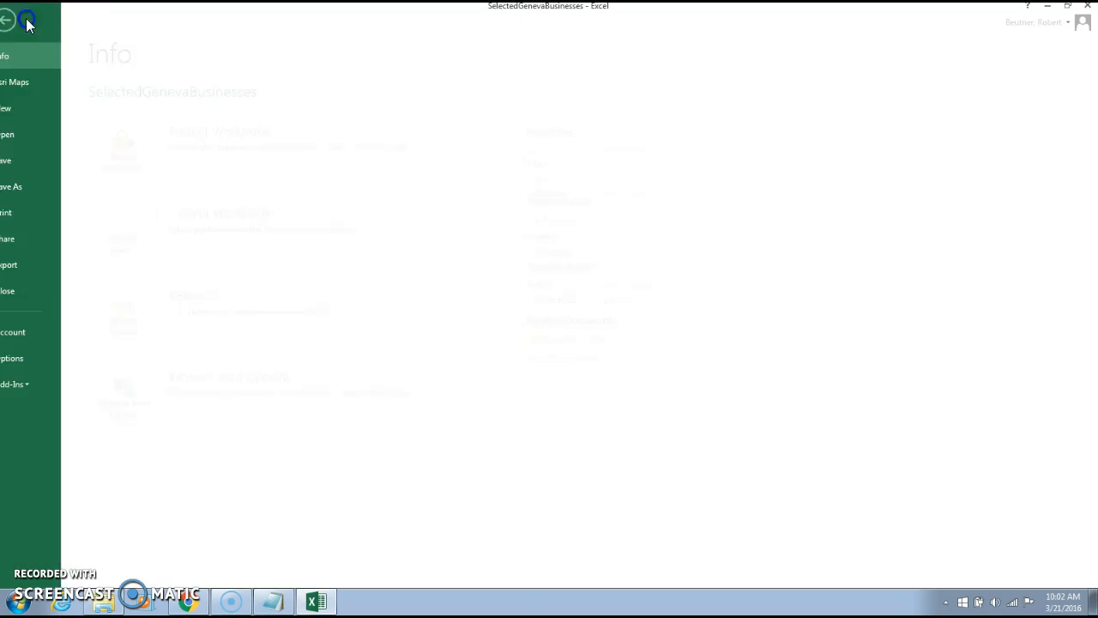
left_click(34, 187)
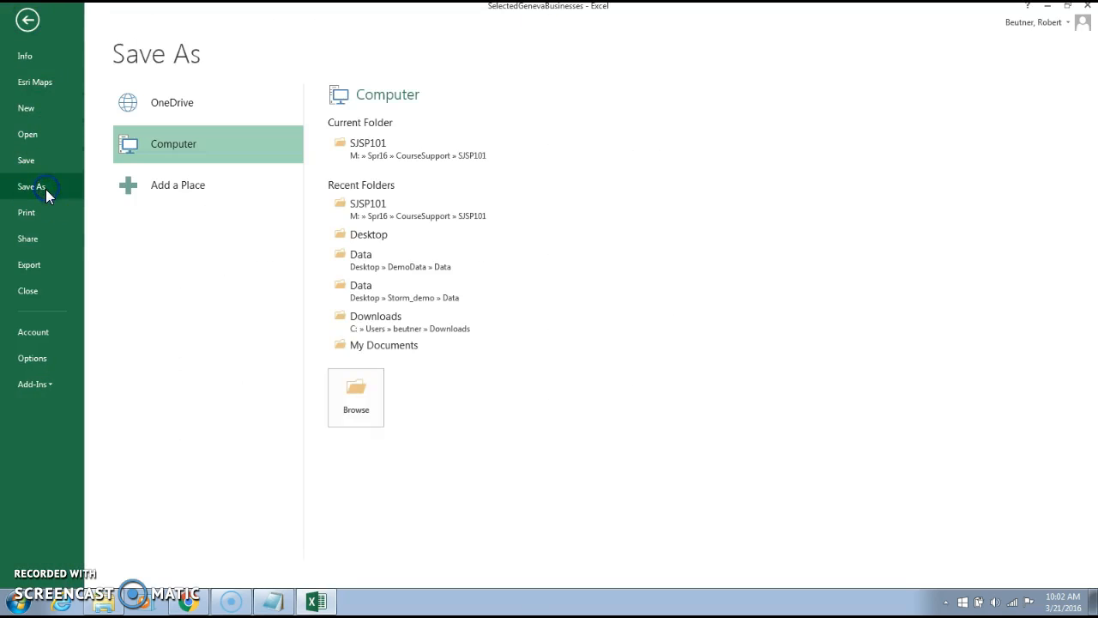
left_click(365, 407)
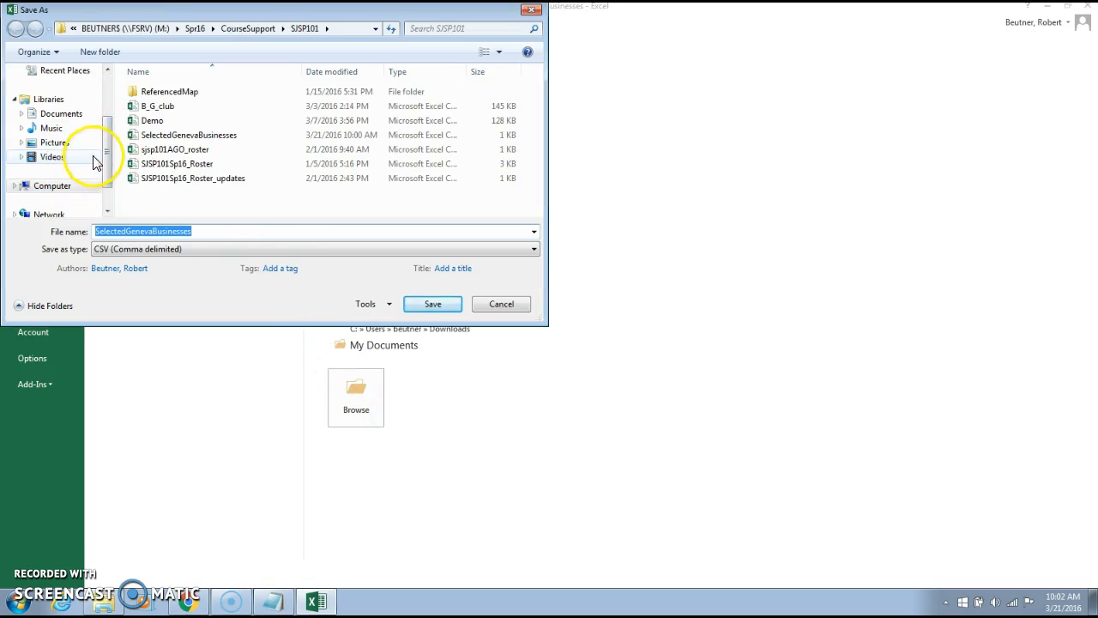
left_click(221, 249)
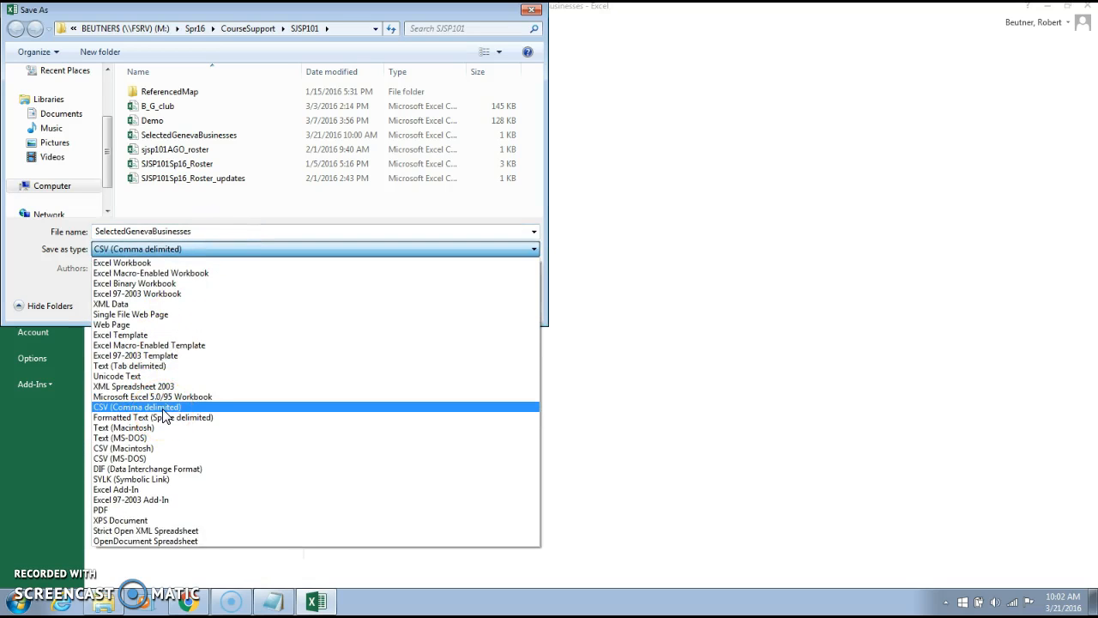
left_click(102, 411)
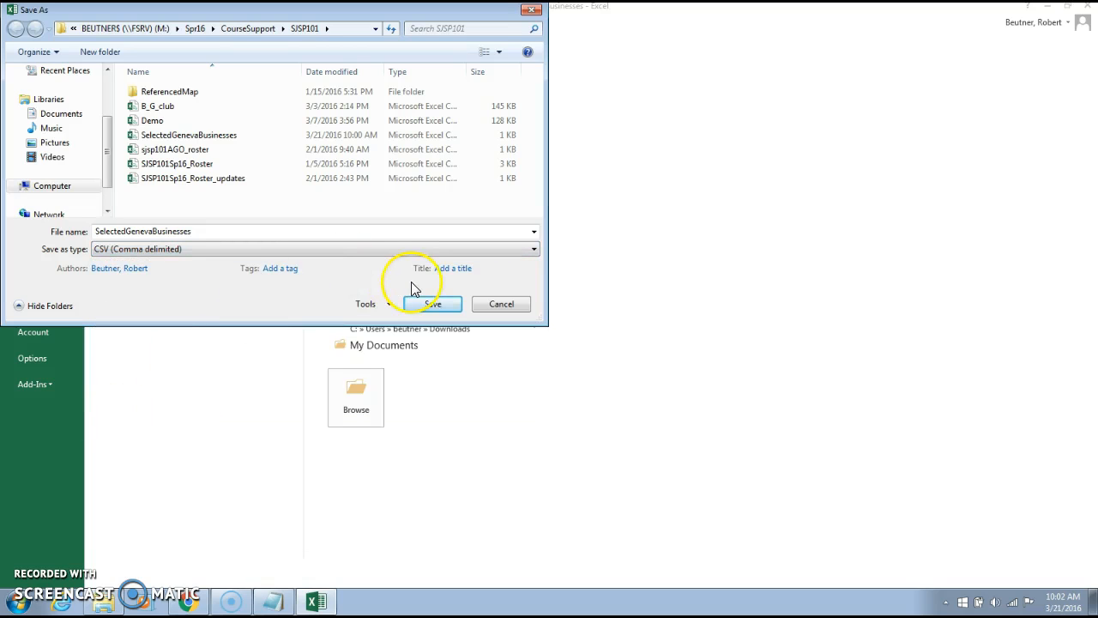
left_click(445, 307)
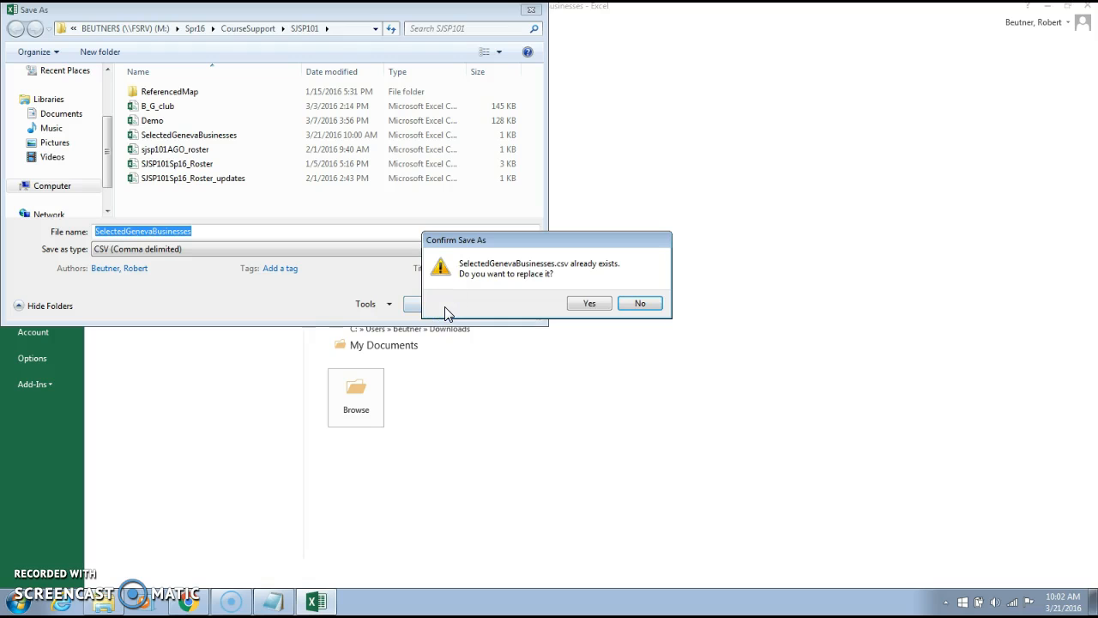
left_click(589, 303)
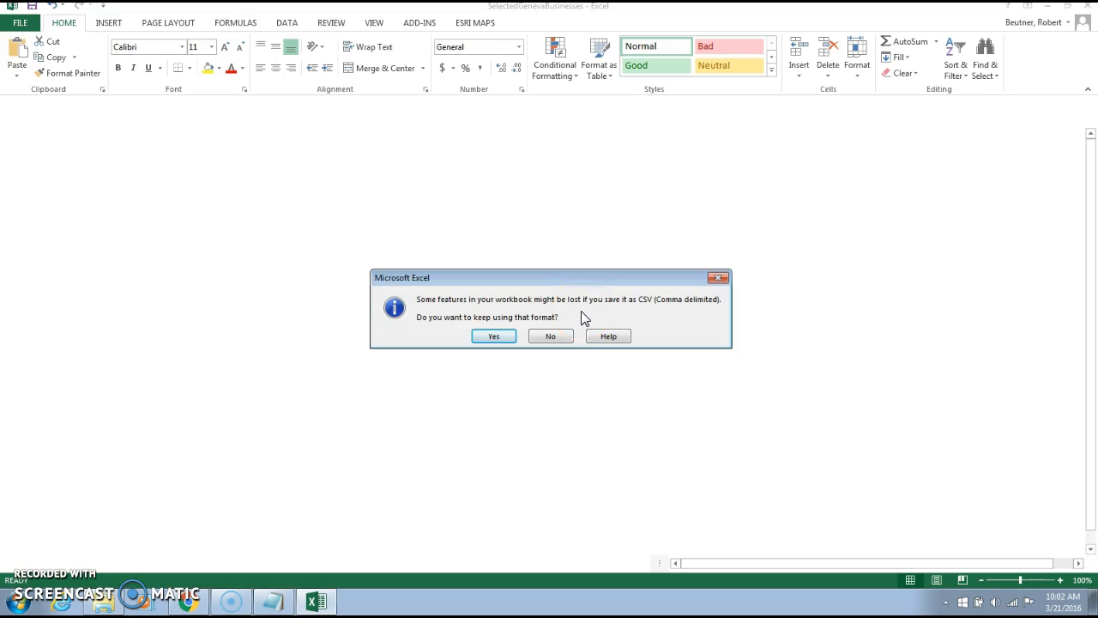
left_click(494, 337)
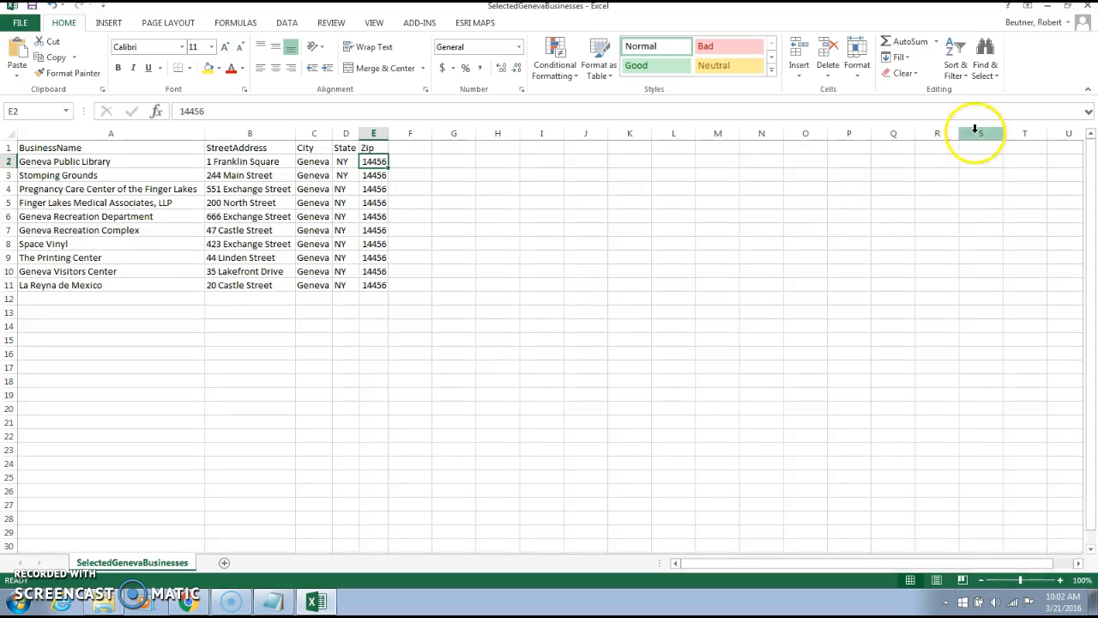
left_click(1090, 5)
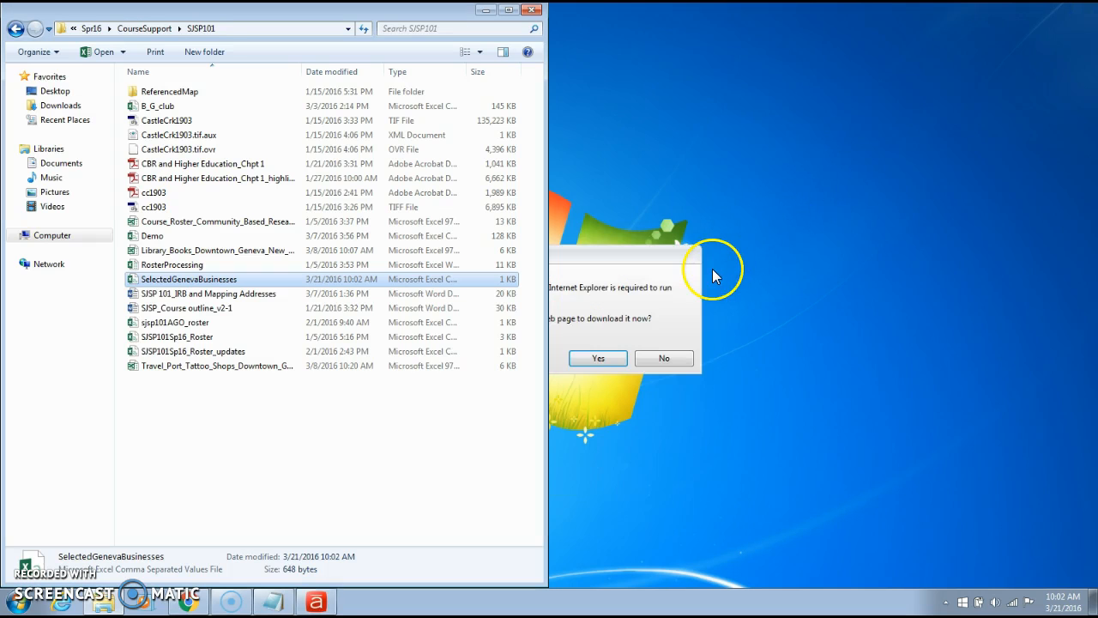
left_click(686, 360)
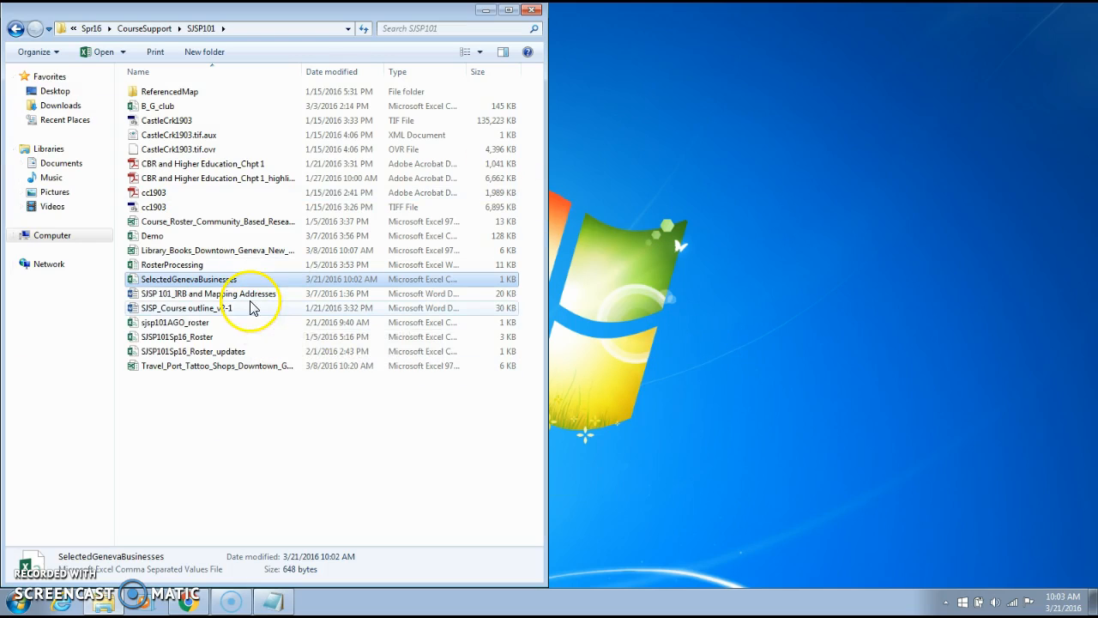
View the raw comma-separated text of the SelectedGenevaBusinesses file in Notepad and close it.
left_click(273, 601)
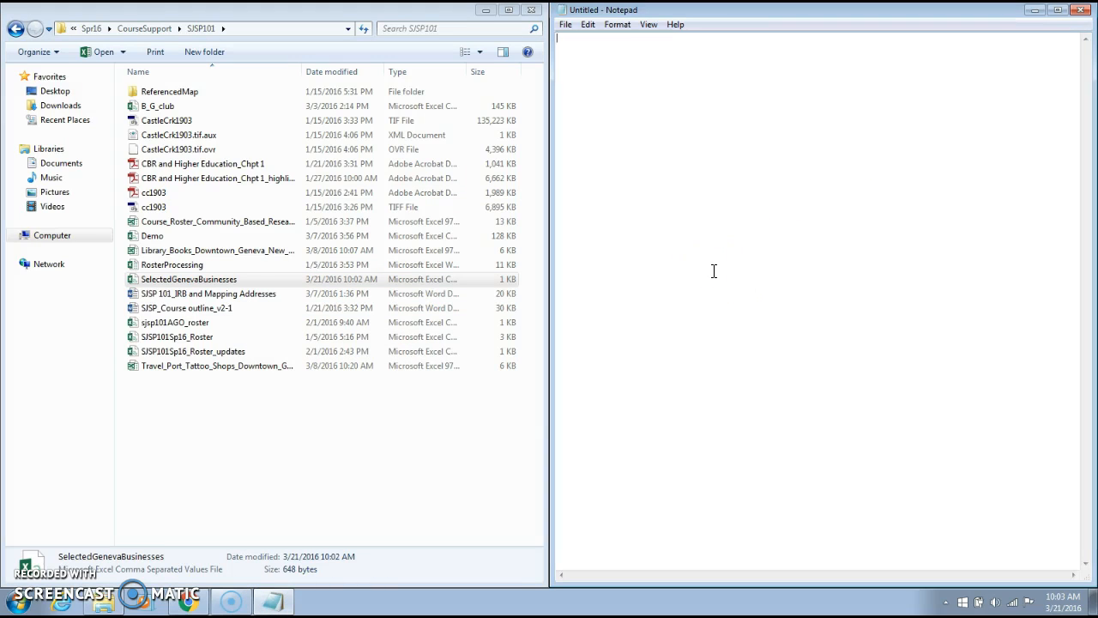
left_click_drag(179, 281, 723, 275)
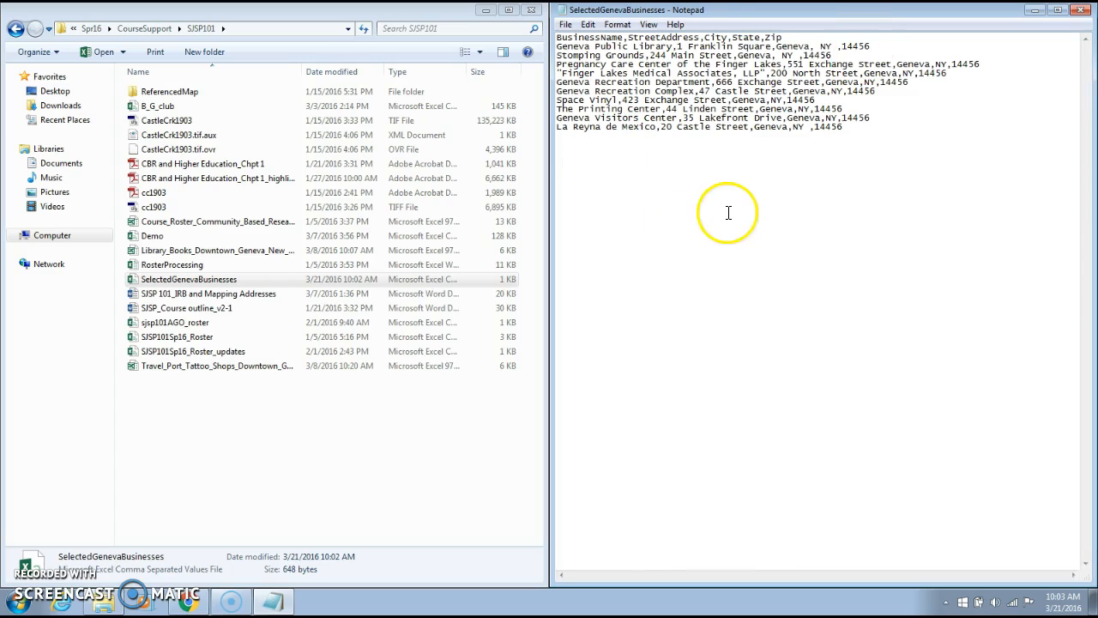
left_click(1084, 15)
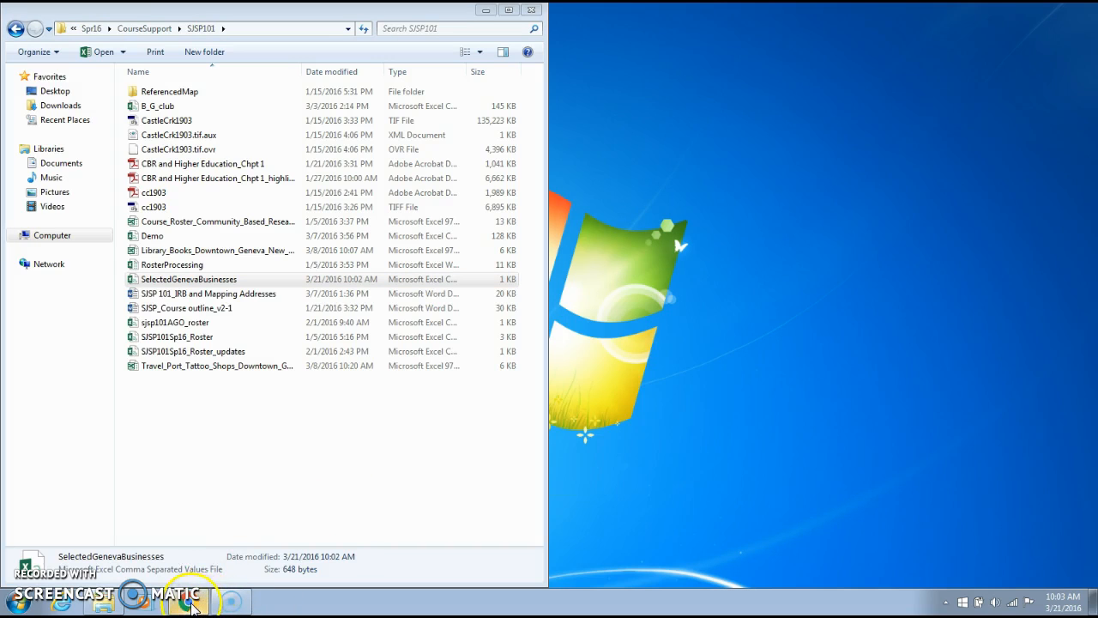
Switch to the ArcGIS Online My Content page in Chrome and check the organization's site address, hws.maps.arcgis.com.
left_click(191, 603)
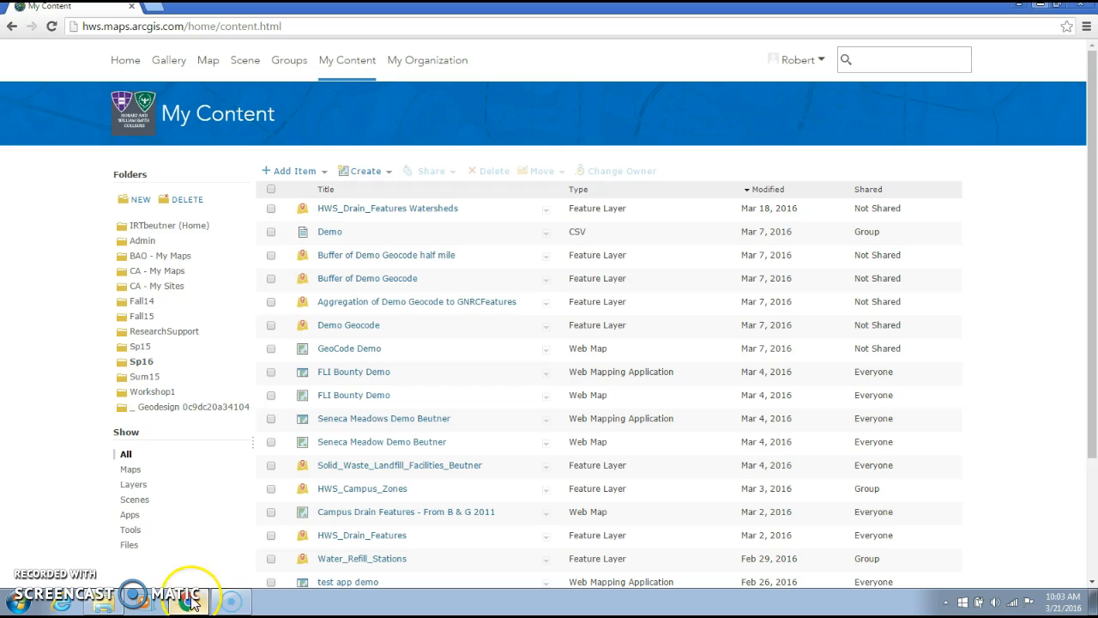
left_click(82, 26)
left_click_drag(82, 26, 189, 19)
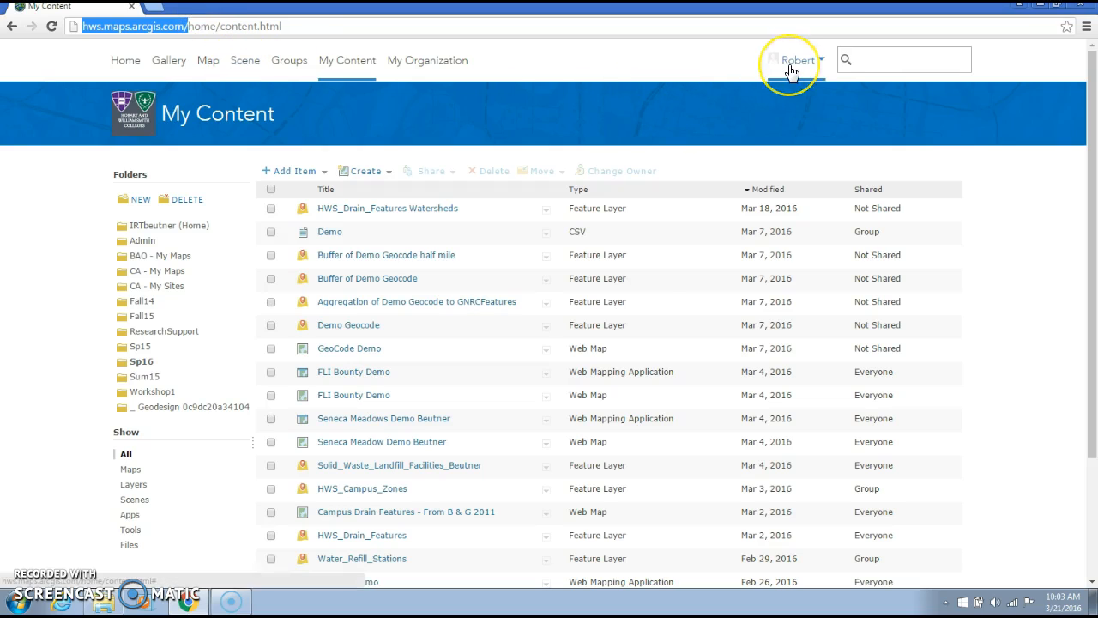
left_click(699, 97)
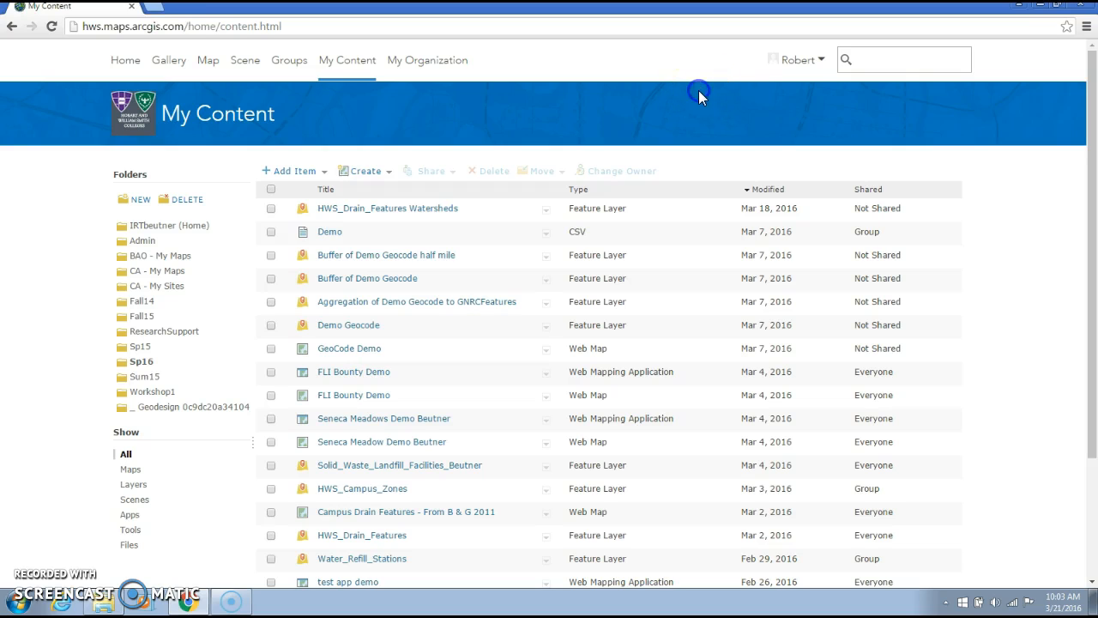
Review the available options for adding an item and for creating new content in My Content.
left_click(353, 66)
left_click(324, 173)
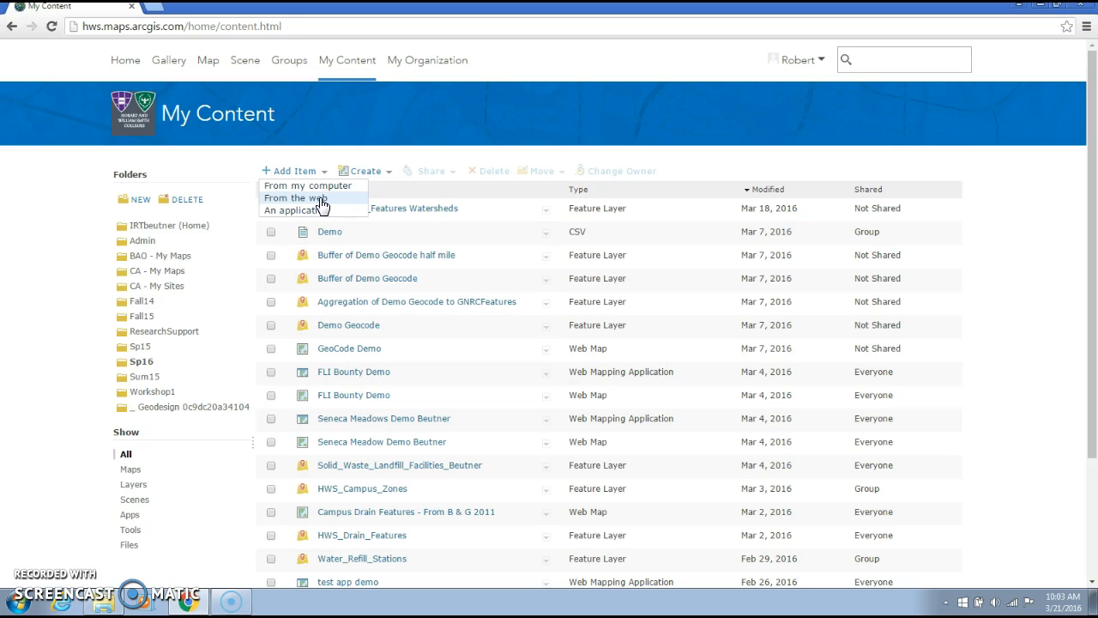
left_click(385, 157)
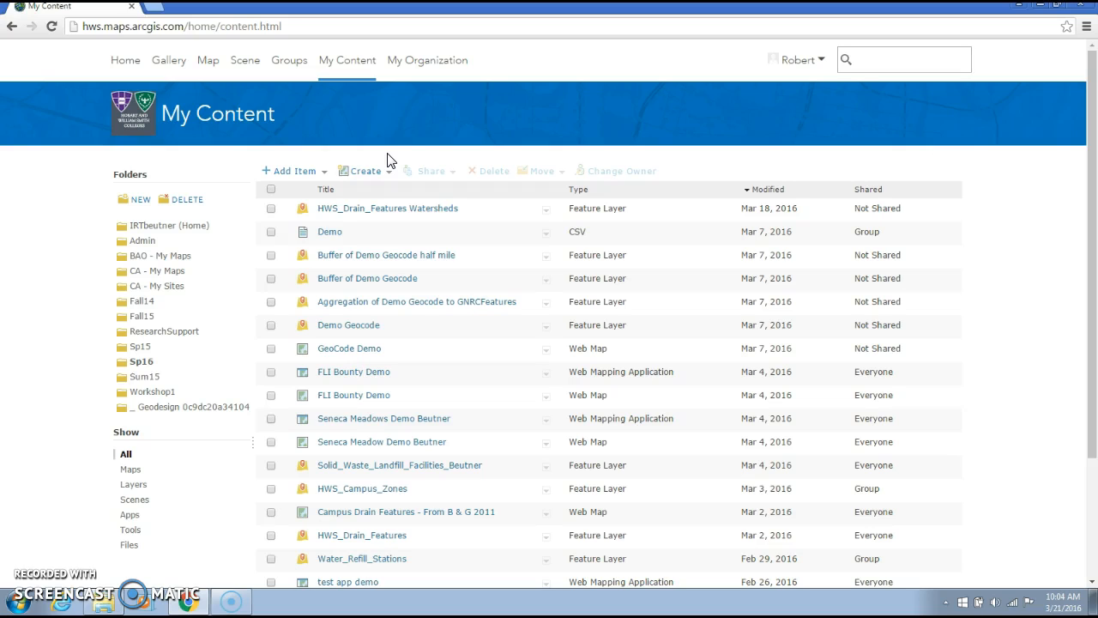
left_click(389, 175)
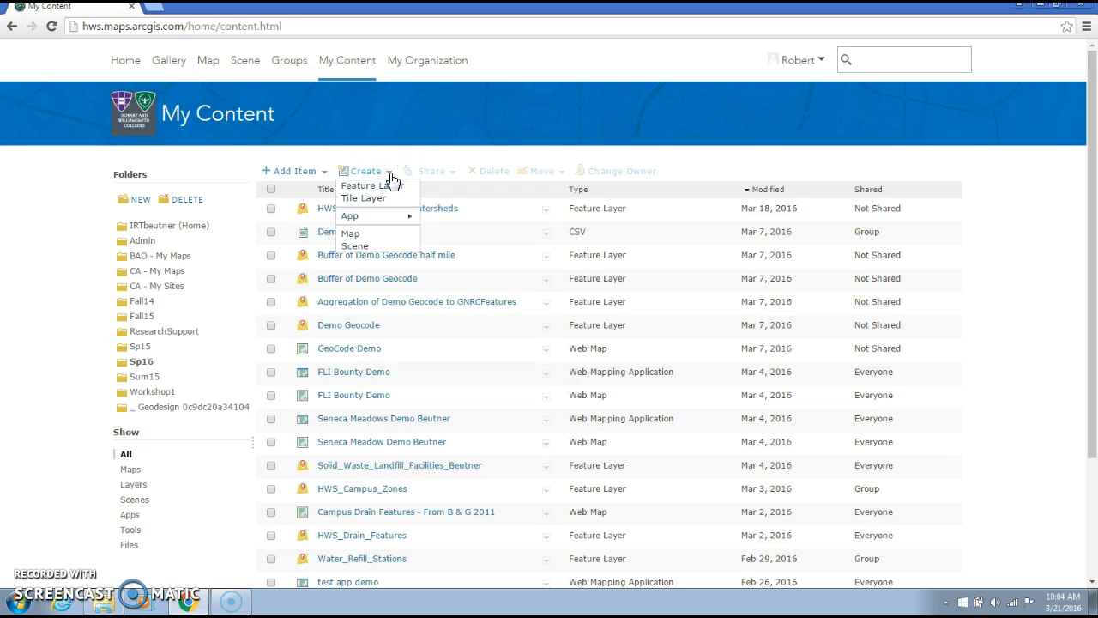
Create a new map titled GeoCodeDemo_Geneva with the tag Social Justice, saved in the Sp16 folder.
left_click(354, 234)
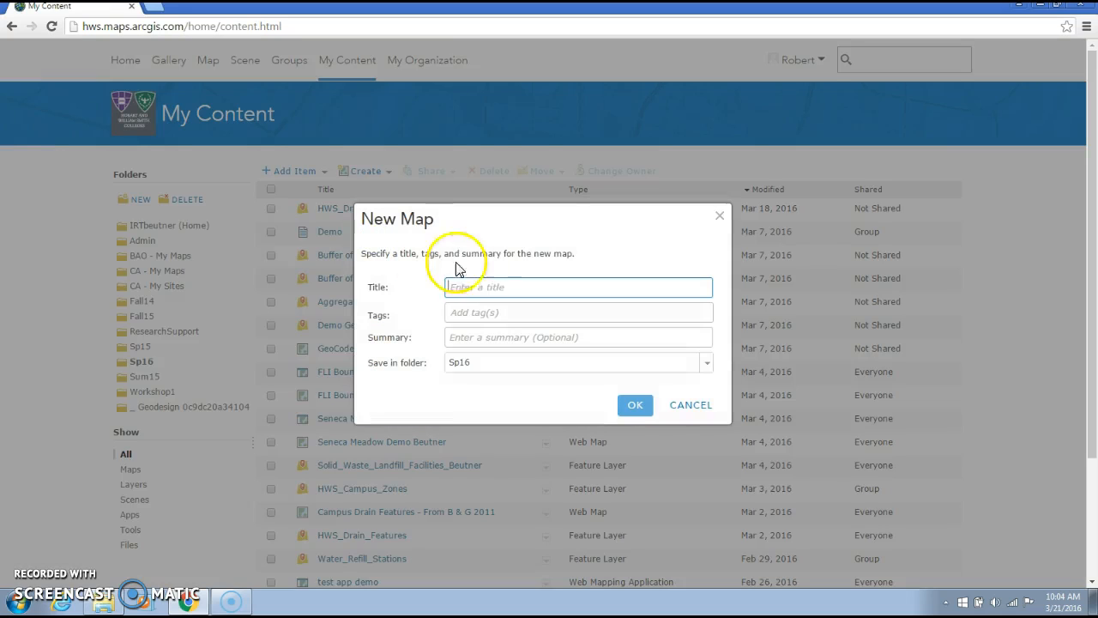
type("GeoCode")
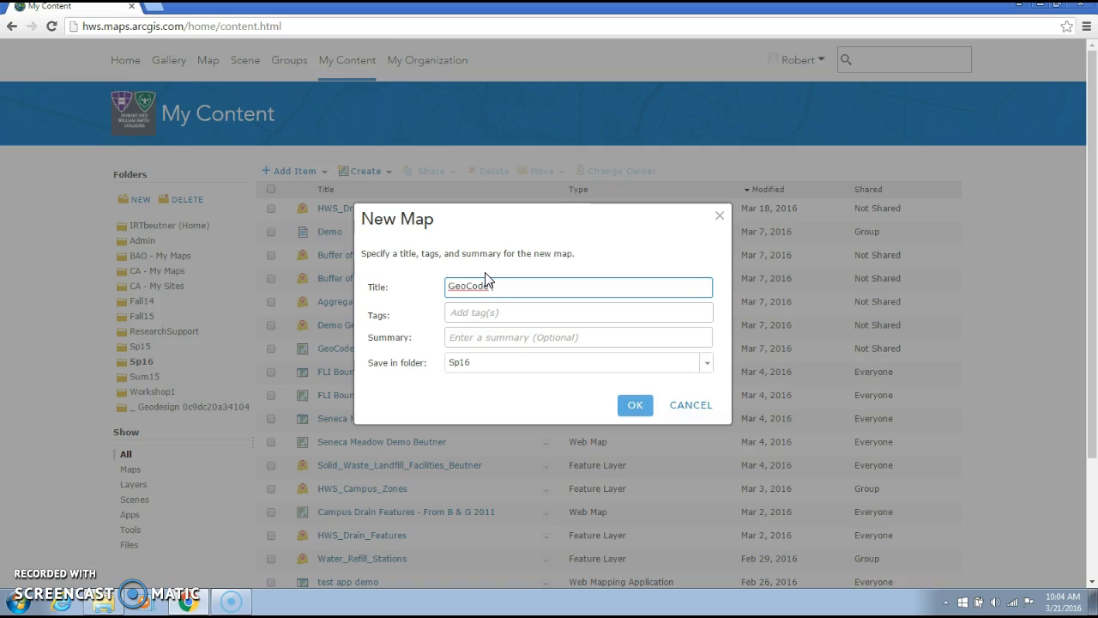
type("Demo_Geneva")
left_click(466, 316)
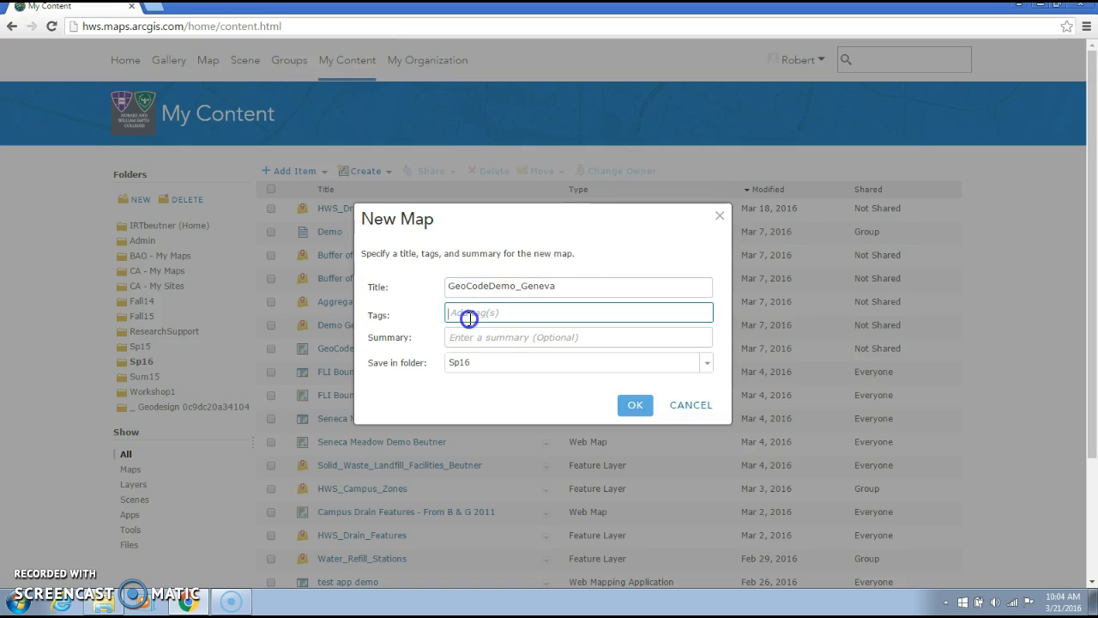
type("Social")
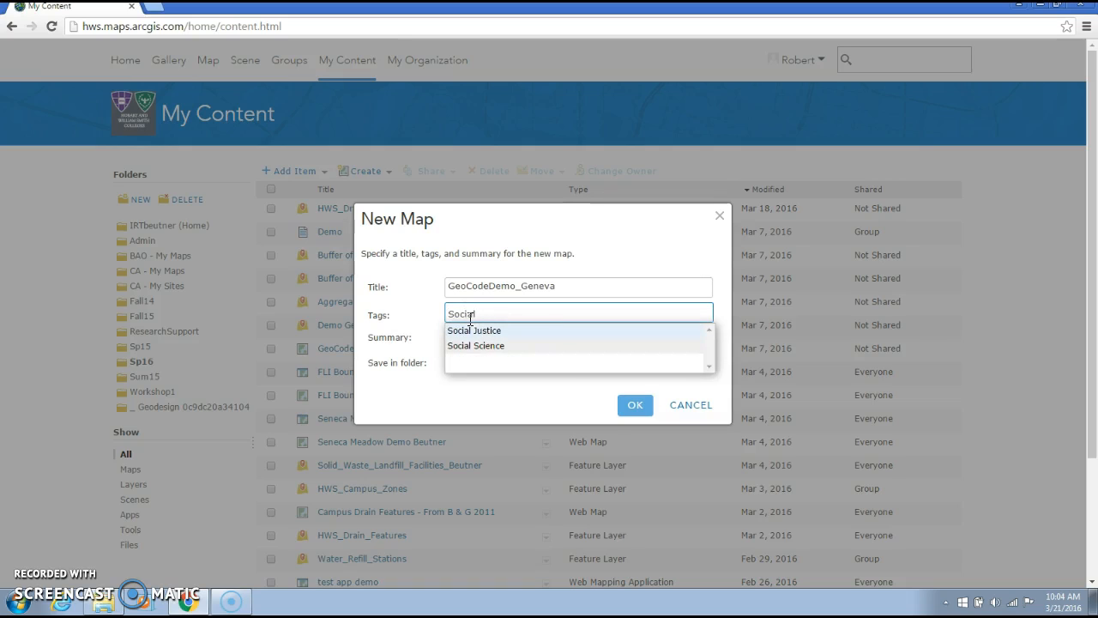
left_click(474, 330)
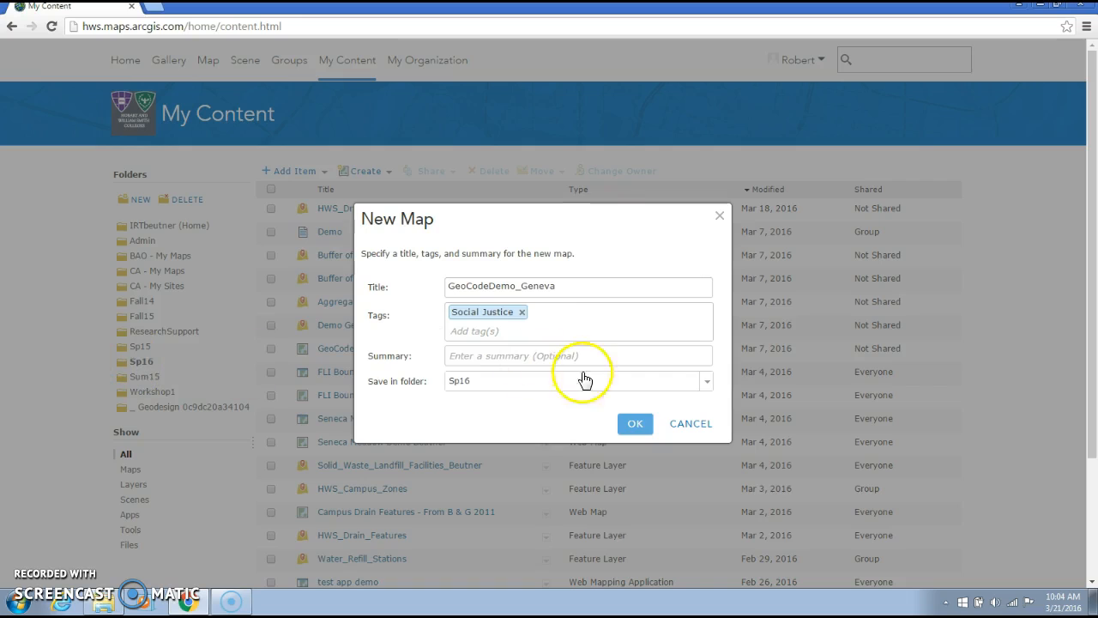
left_click(707, 383)
left_click(707, 384)
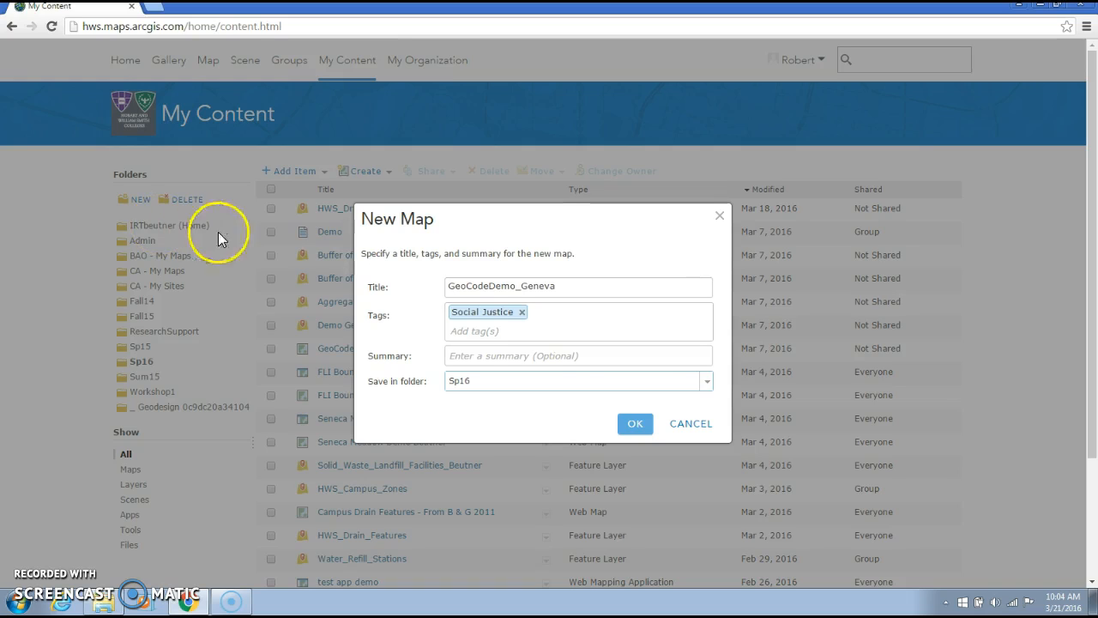
left_click(635, 423)
left_click(477, 356)
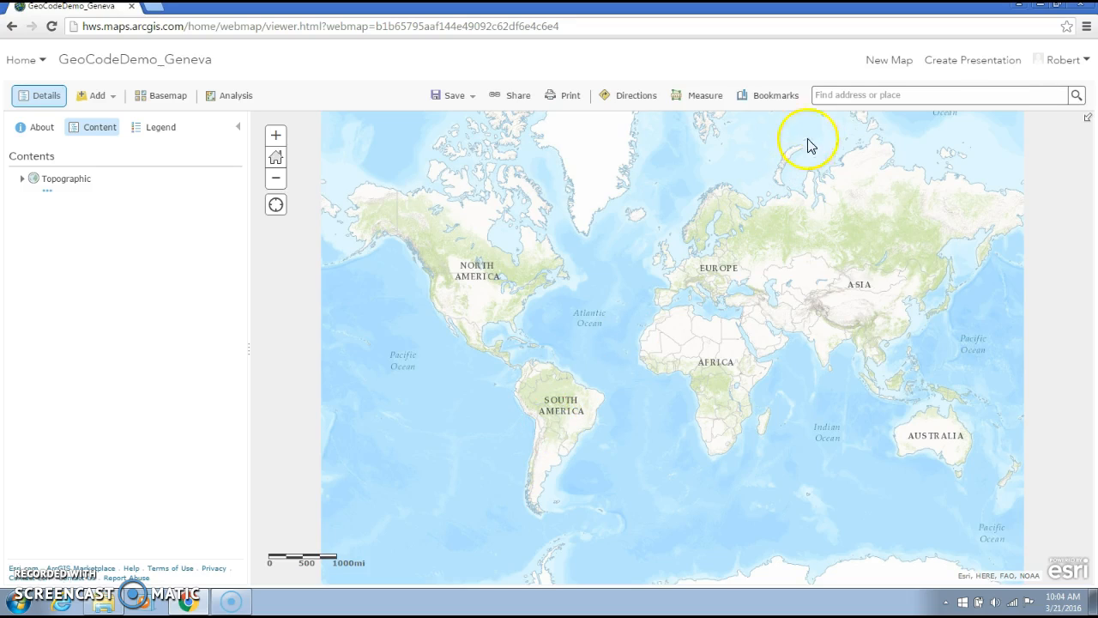
Find Geneva, NY on the map and close the search result pop-up.
left_click(843, 95)
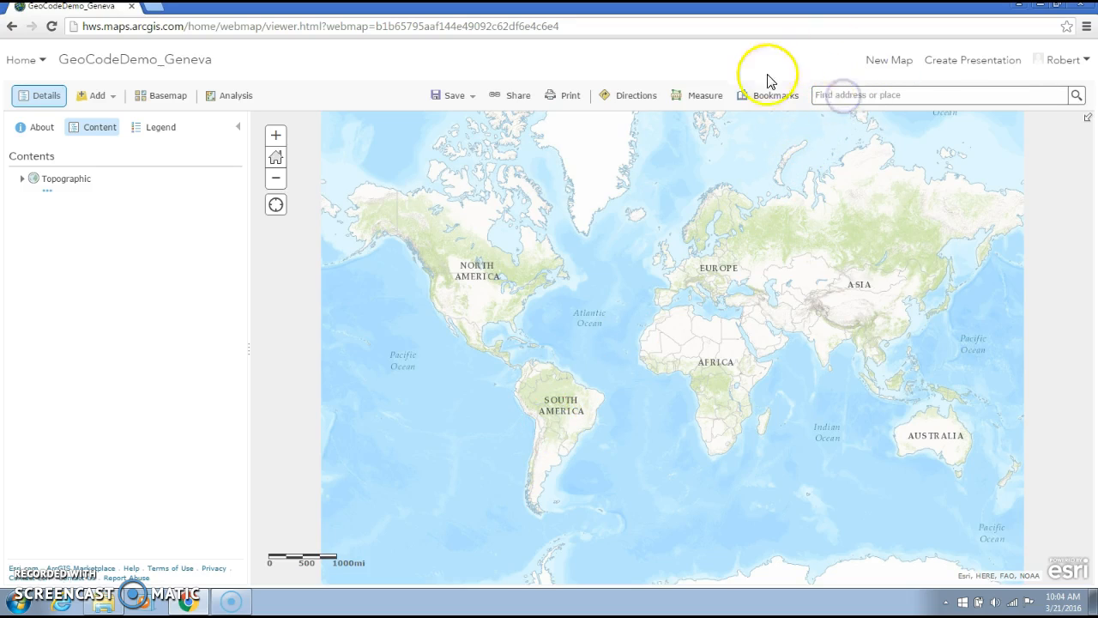
left_click(885, 96)
type("Genv")
key("BackSpace")
type("neva, NY")
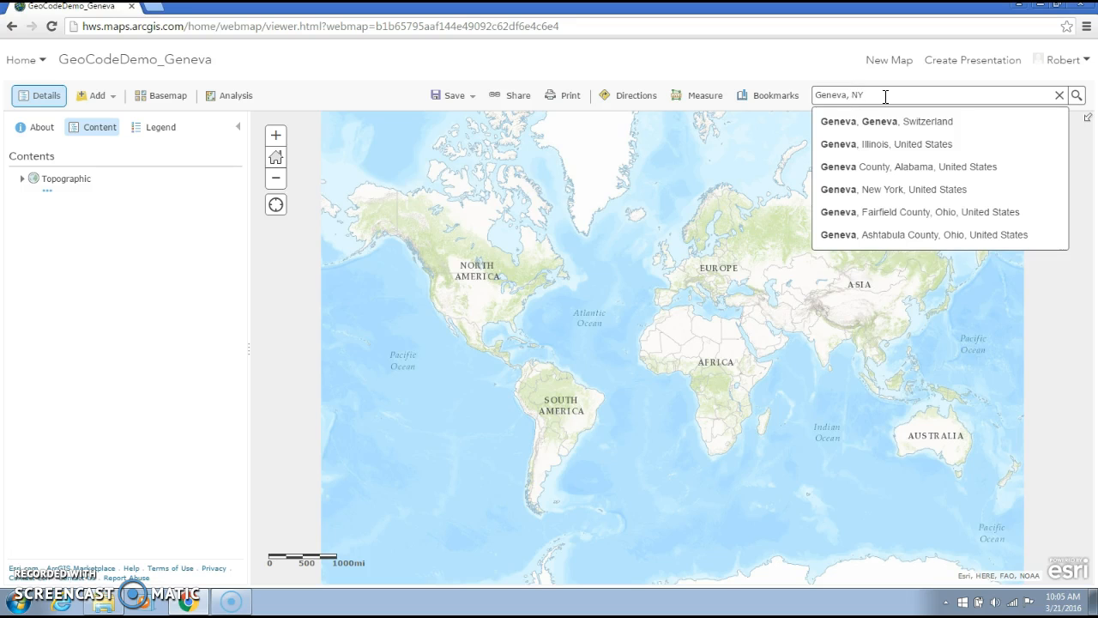
key("Return")
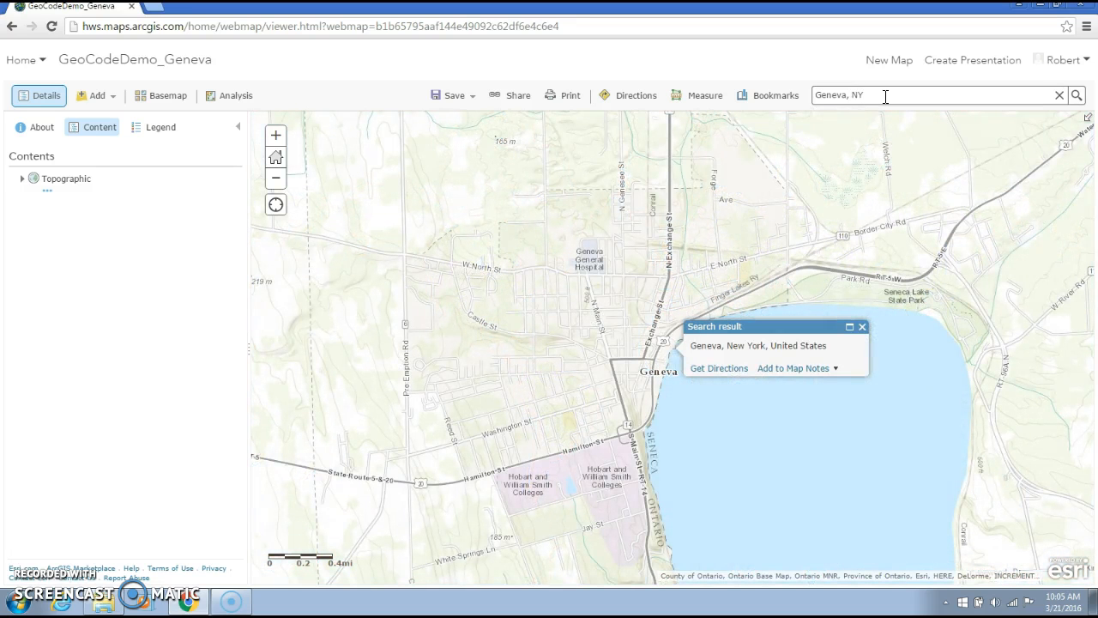
left_click(862, 326)
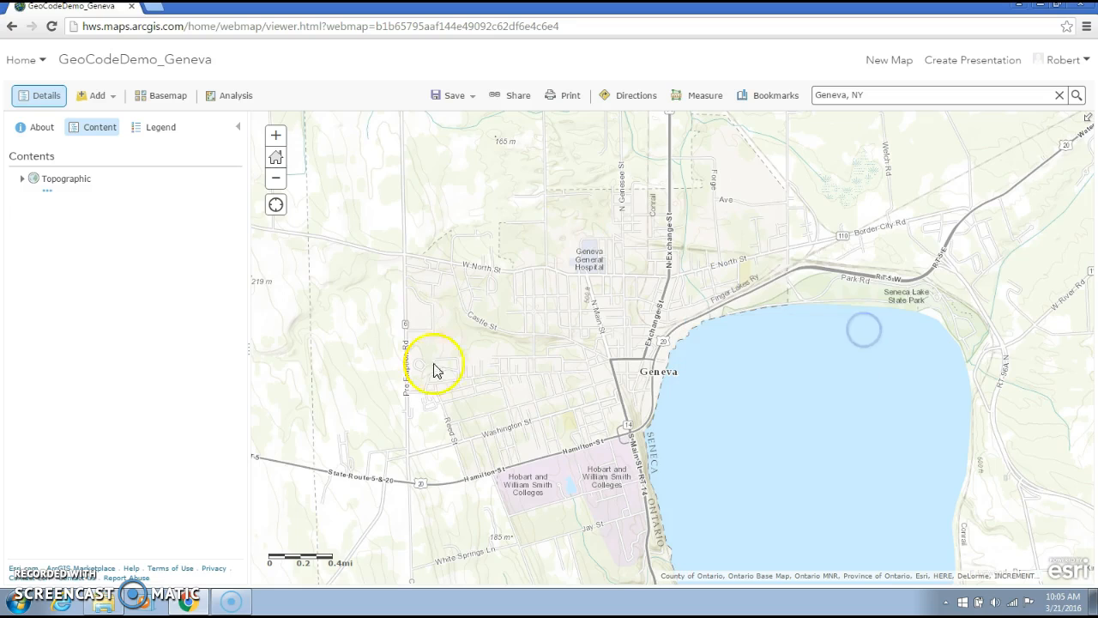
left_click(558, 237)
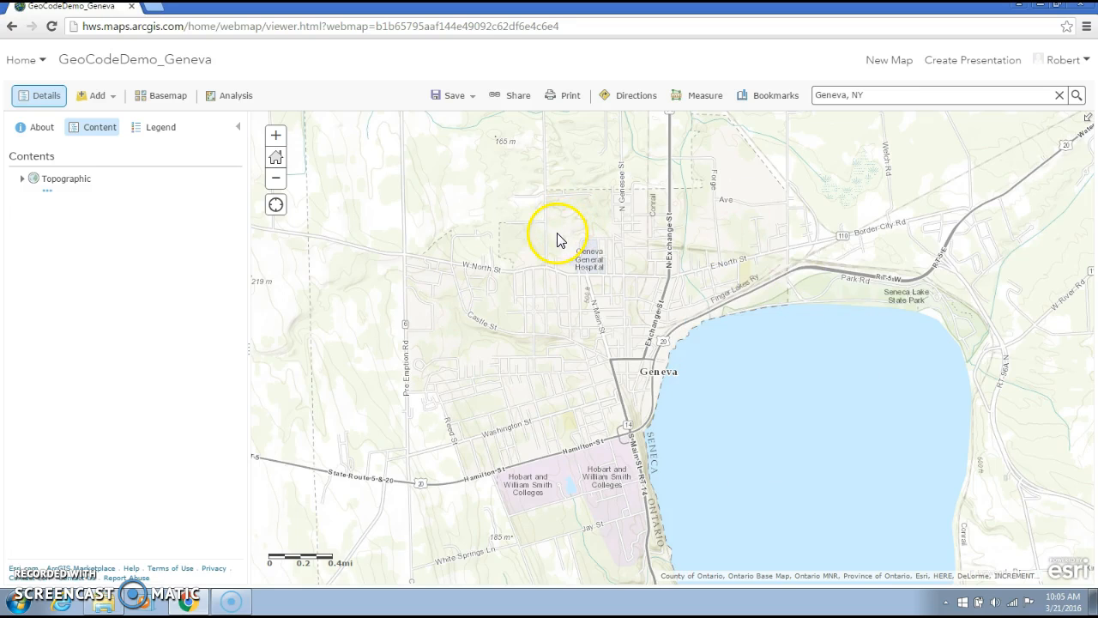
Start adding a layer from a file and review the file formats supported for import.
left_click(114, 97)
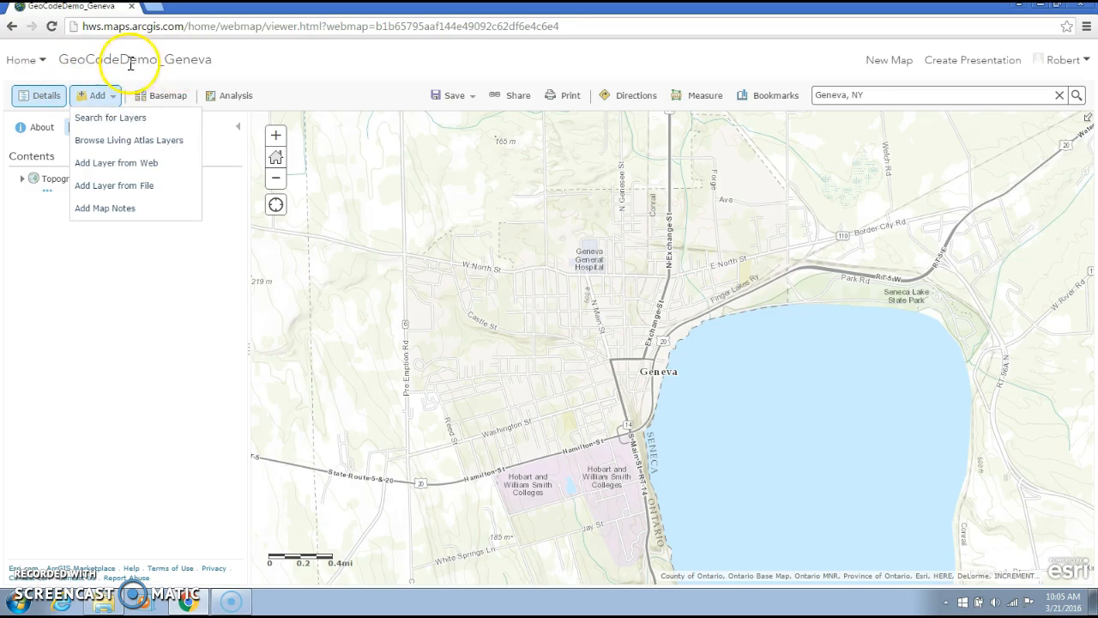
left_click(274, 57)
left_click(118, 97)
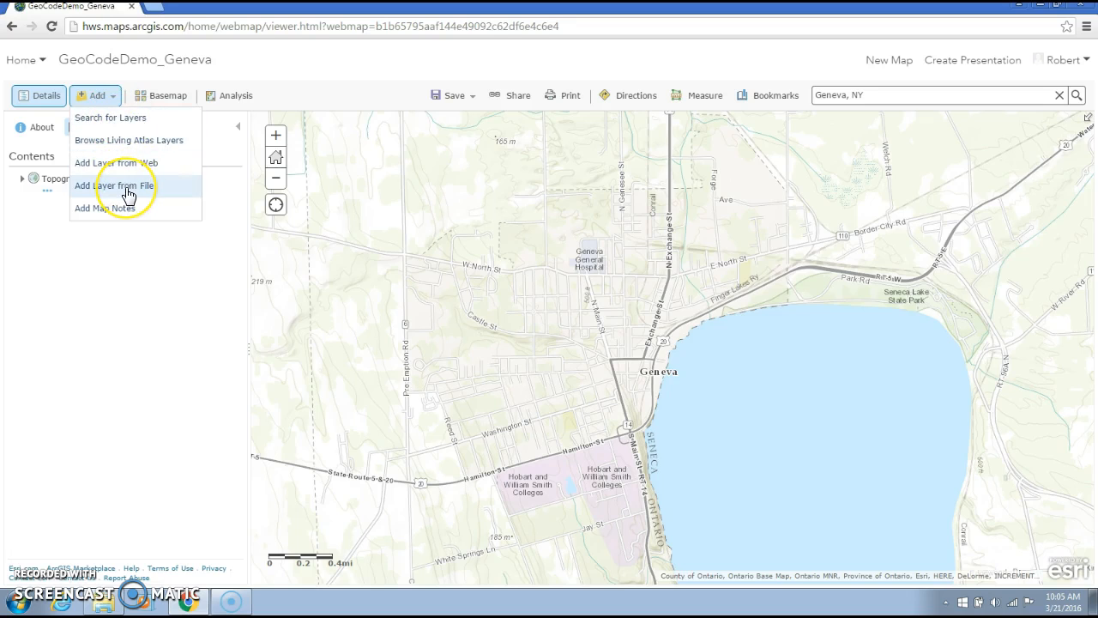
left_click(101, 95)
left_click(101, 95)
left_click(122, 186)
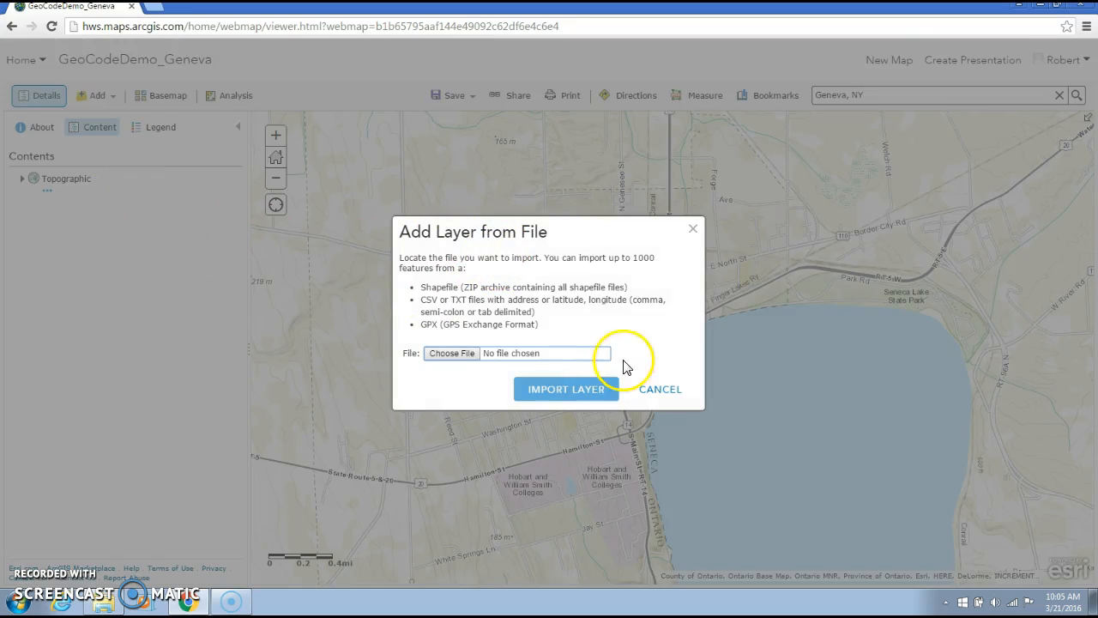
left_click_drag(419, 287, 554, 329)
left_click(553, 330)
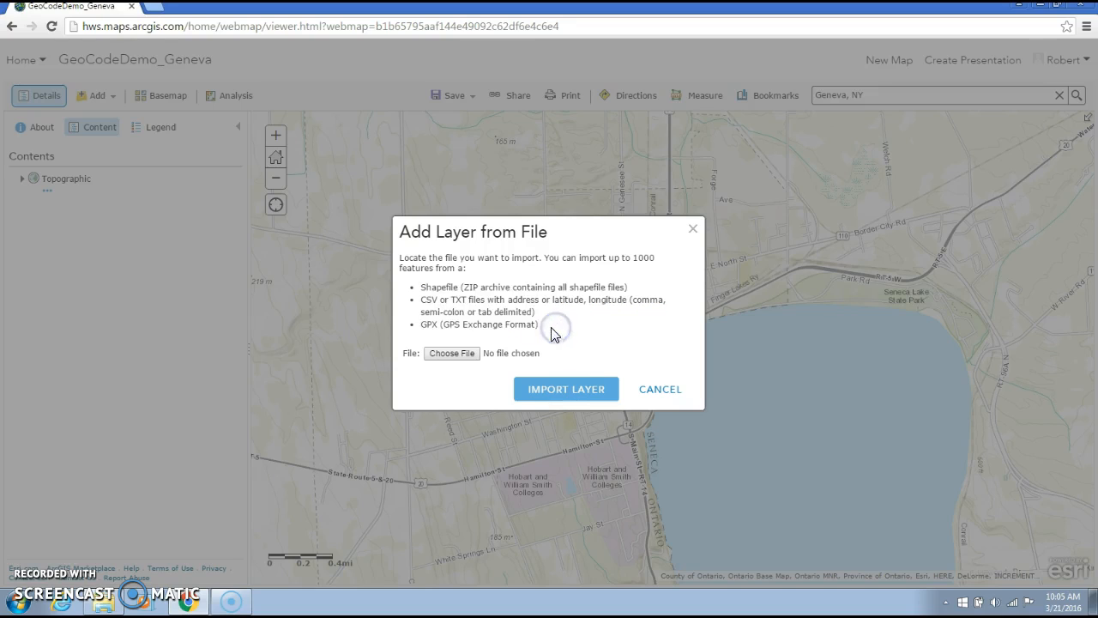
left_click_drag(419, 301, 466, 300)
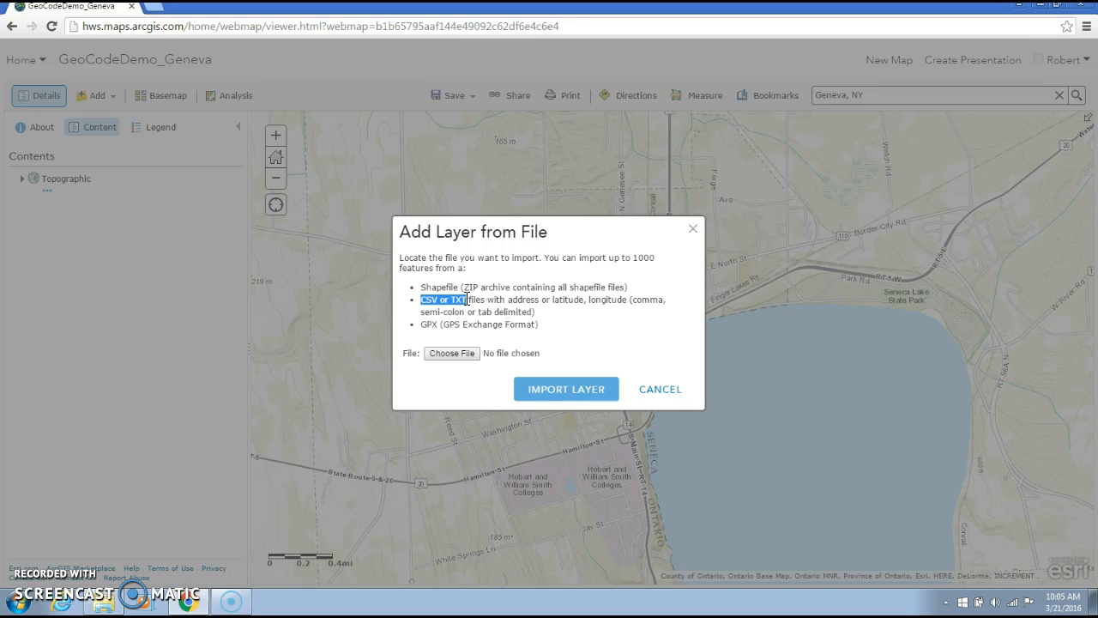
left_click(517, 322)
Choose the SelectedGenevaBusinesses CSV file from the SJSP101 folder and import it as a layer.
left_click(461, 353)
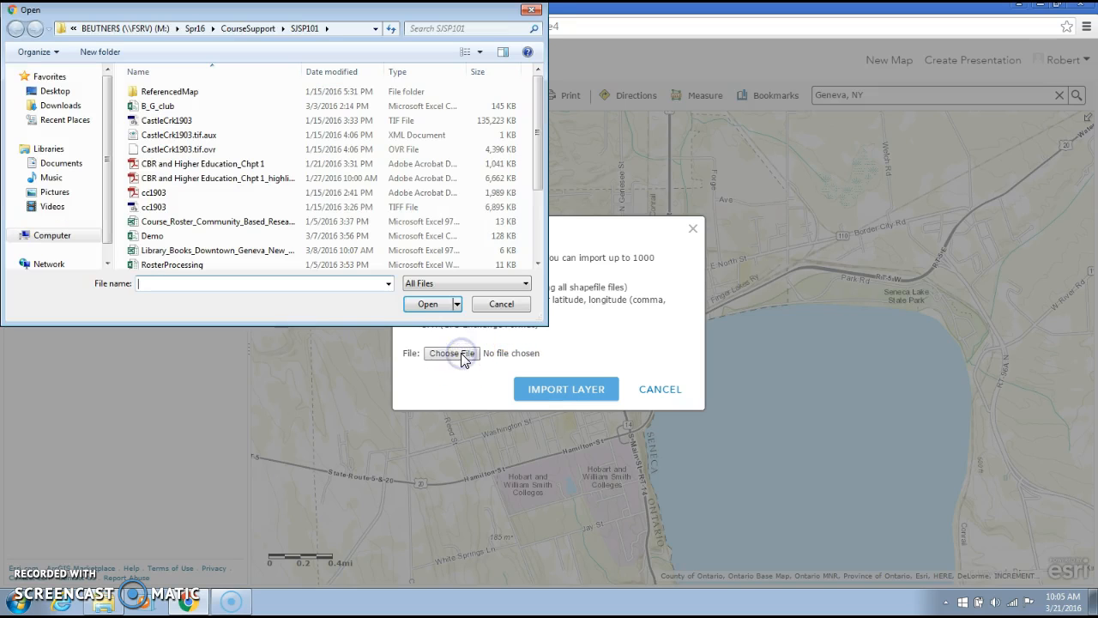
left_click_drag(537, 182, 539, 248)
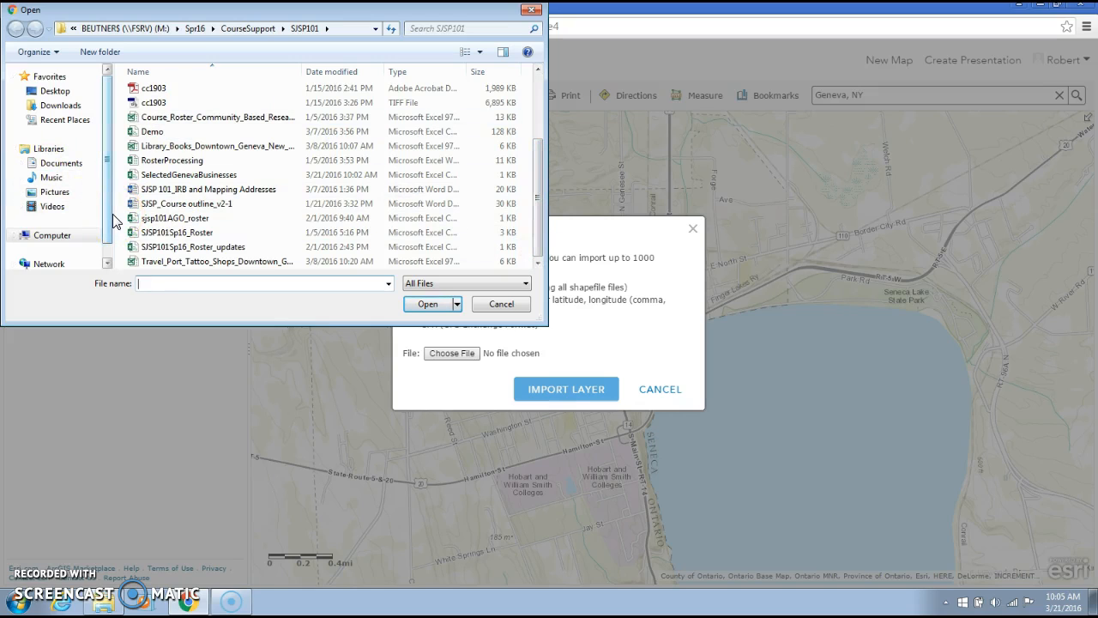
left_click(184, 174)
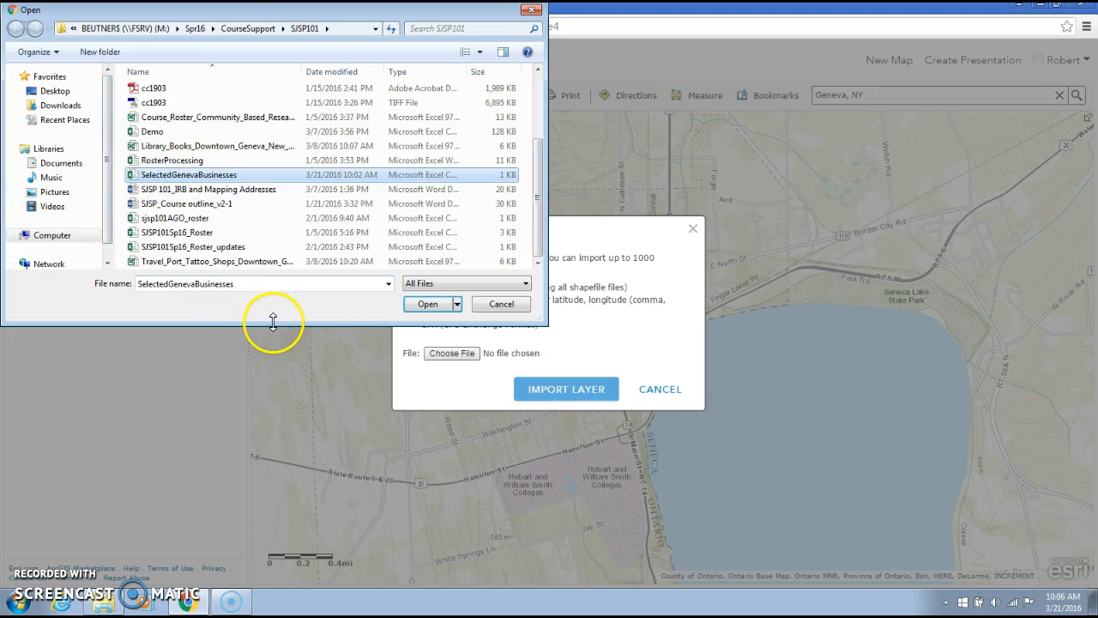
left_click(420, 304)
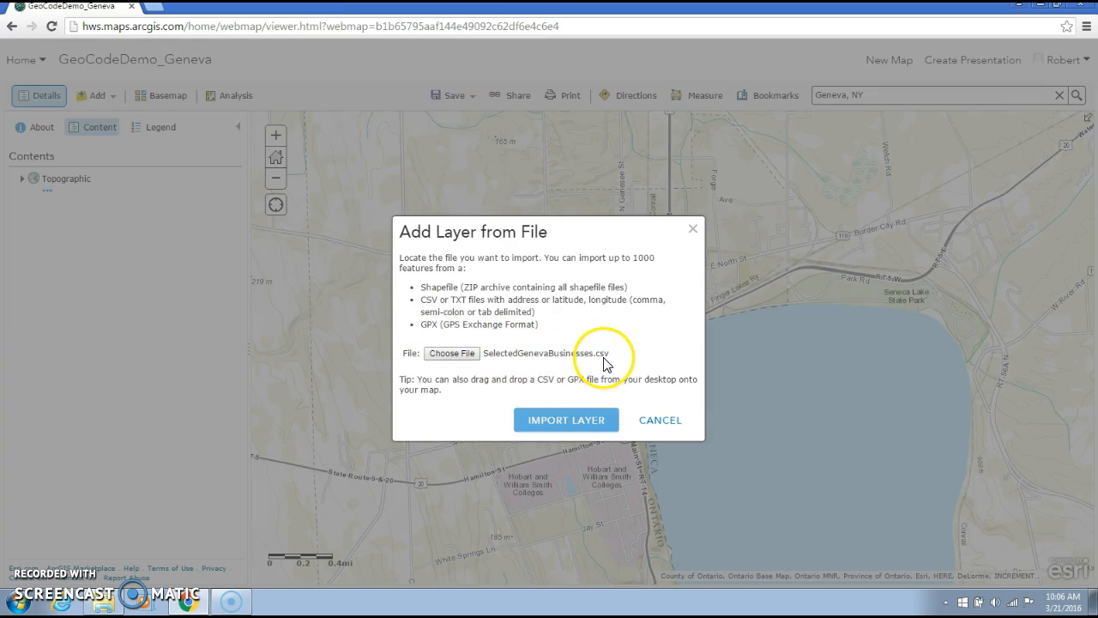
left_click(587, 422)
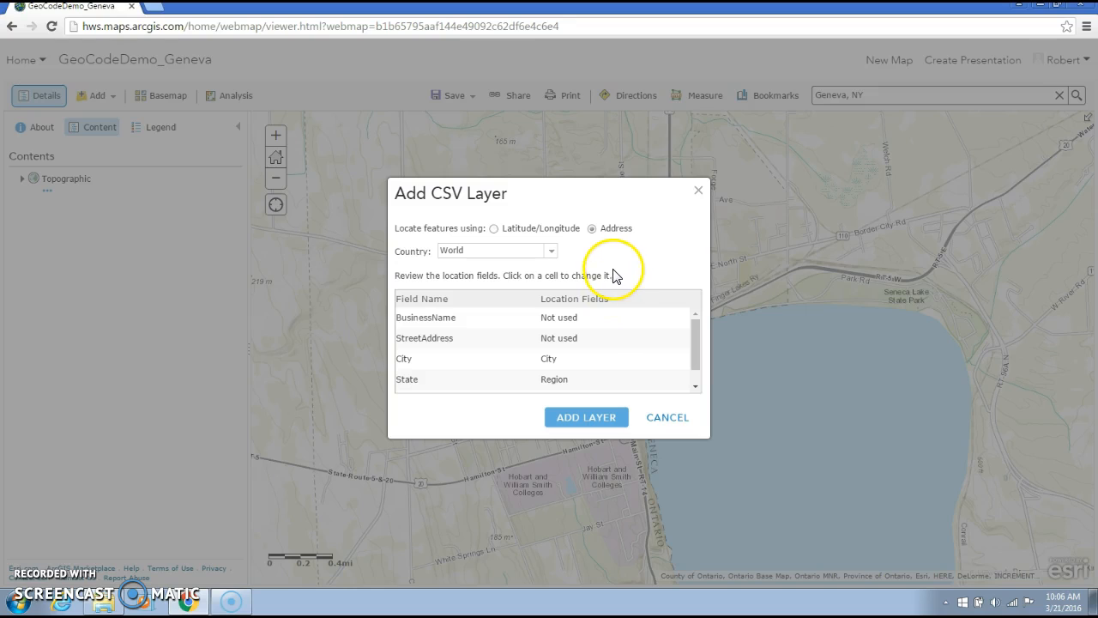
Check the Latitude/Longitude option for locating the CSV features and return to the Address option.
left_click(495, 230)
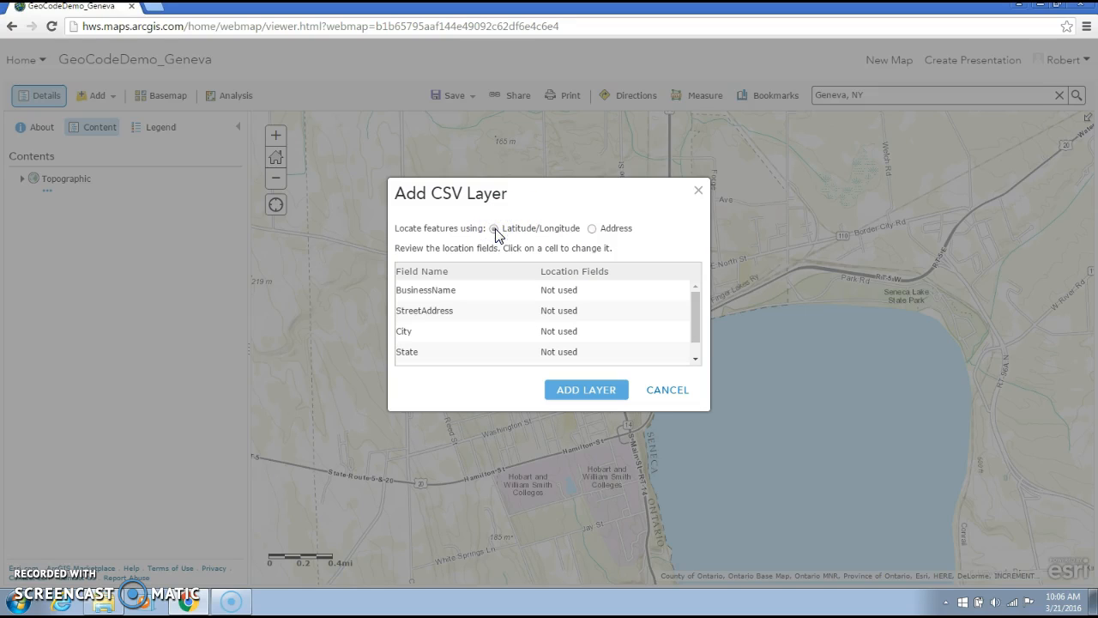
mouse_move(694, 325)
left_mouse_down()
mouse_move(695, 345)
mouse_move(695, 317)
left_mouse_up()
left_click(591, 229)
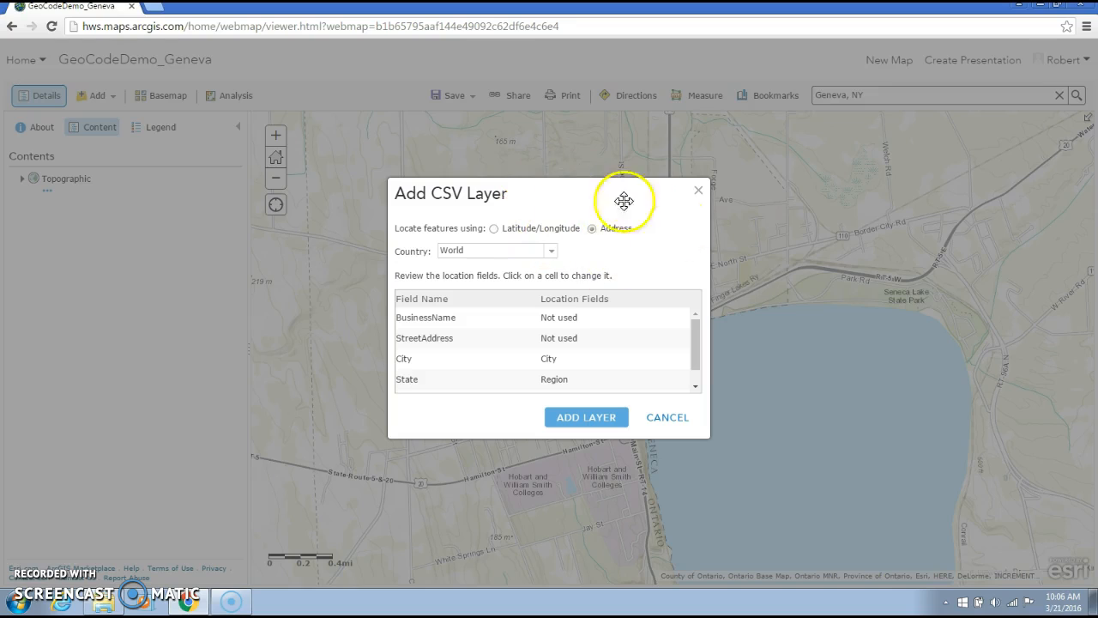
Set the country for locating the CSV addresses to United States.
left_click(553, 254)
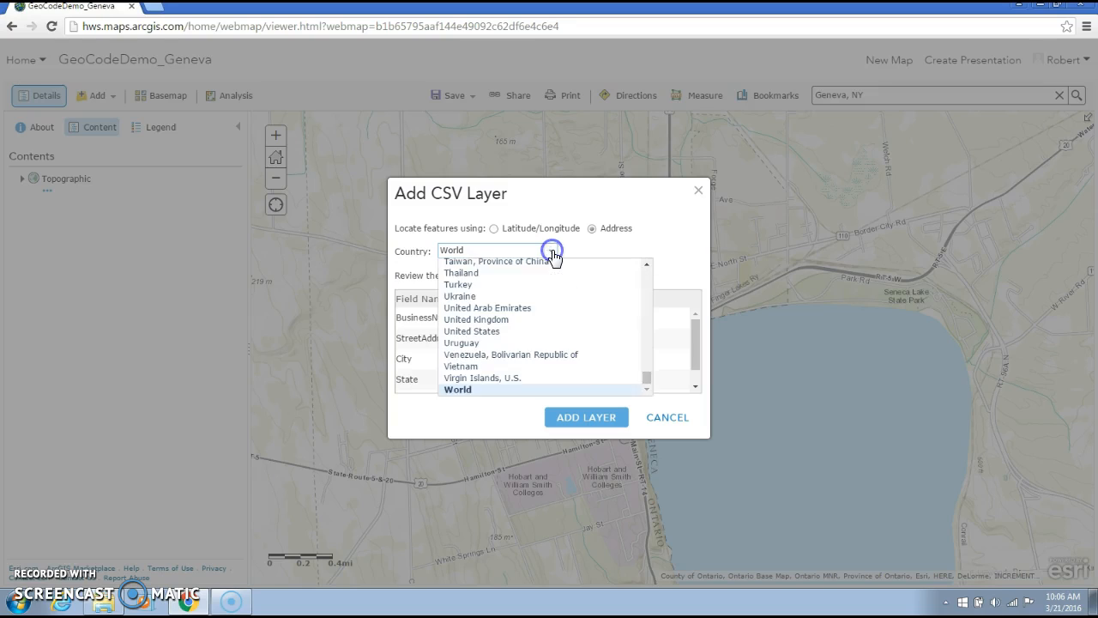
left_click(647, 378)
mouse_move(647, 378)
left_mouse_down()
mouse_move(648, 353)
mouse_move(646, 378)
left_mouse_up()
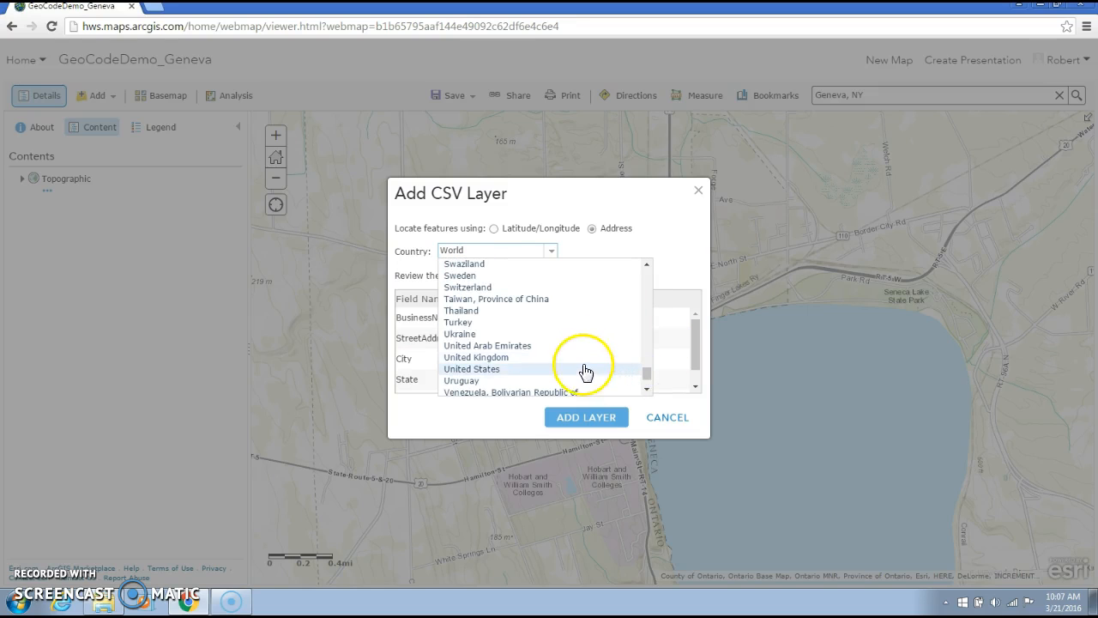
left_click(583, 368)
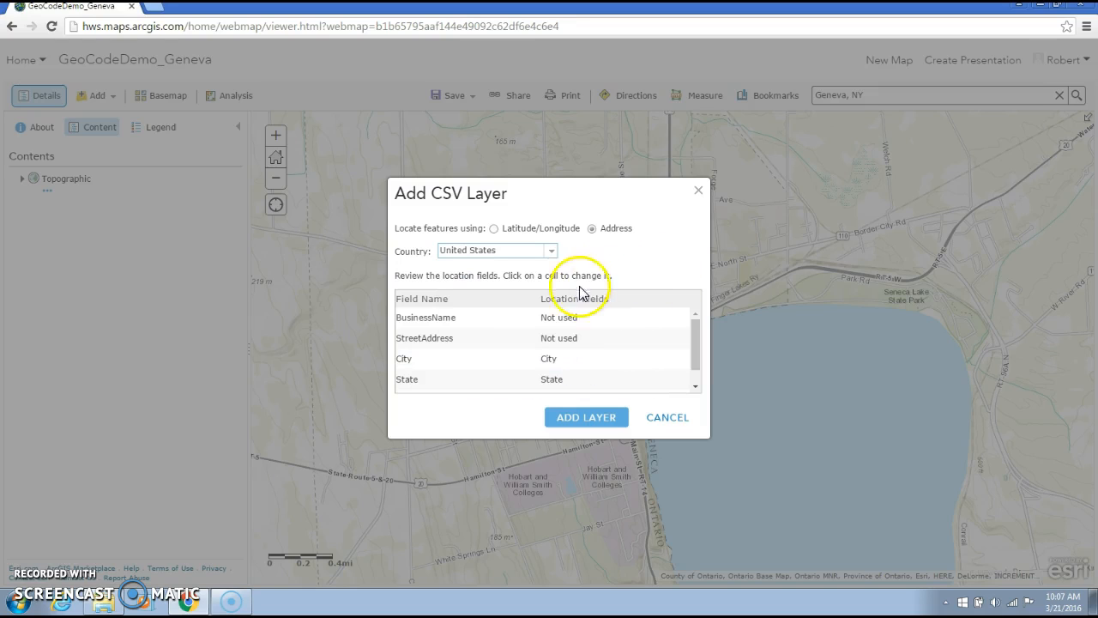
Review the CSV field list and the location field choices available for BusinessName, leaving its assignment as is.
mouse_move(694, 343)
left_mouse_down()
mouse_move(696, 372)
mouse_move(698, 329)
left_mouse_up()
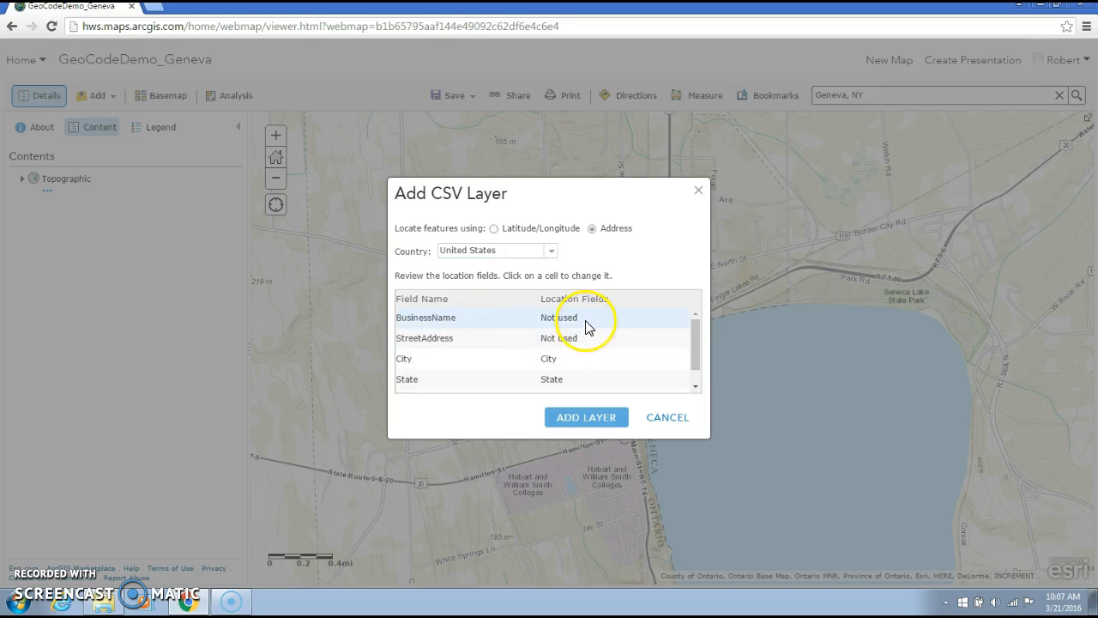
left_click(566, 320)
left_click(674, 318)
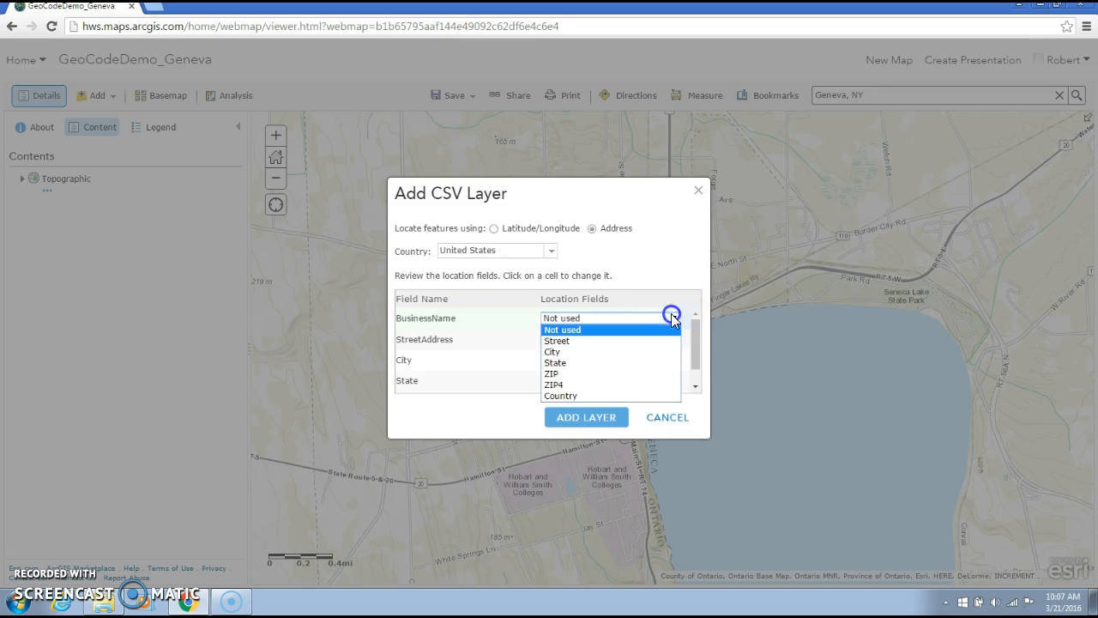
left_click(671, 318)
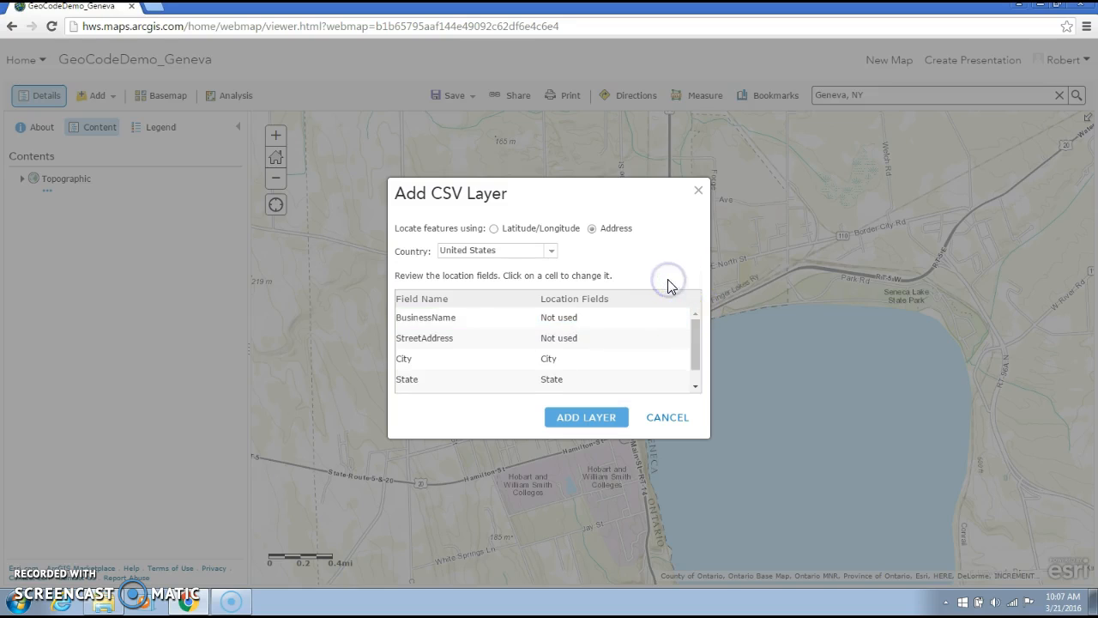
Assign the StreetAddress field of the CSV to the Street location field.
left_click(444, 338)
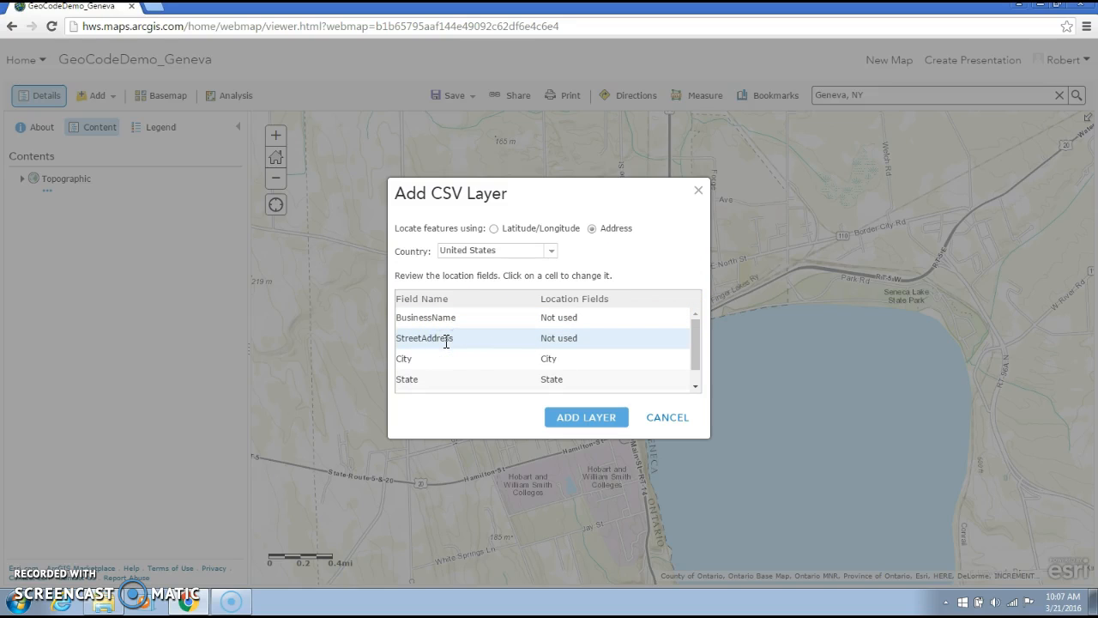
left_click(646, 339)
left_click(676, 341)
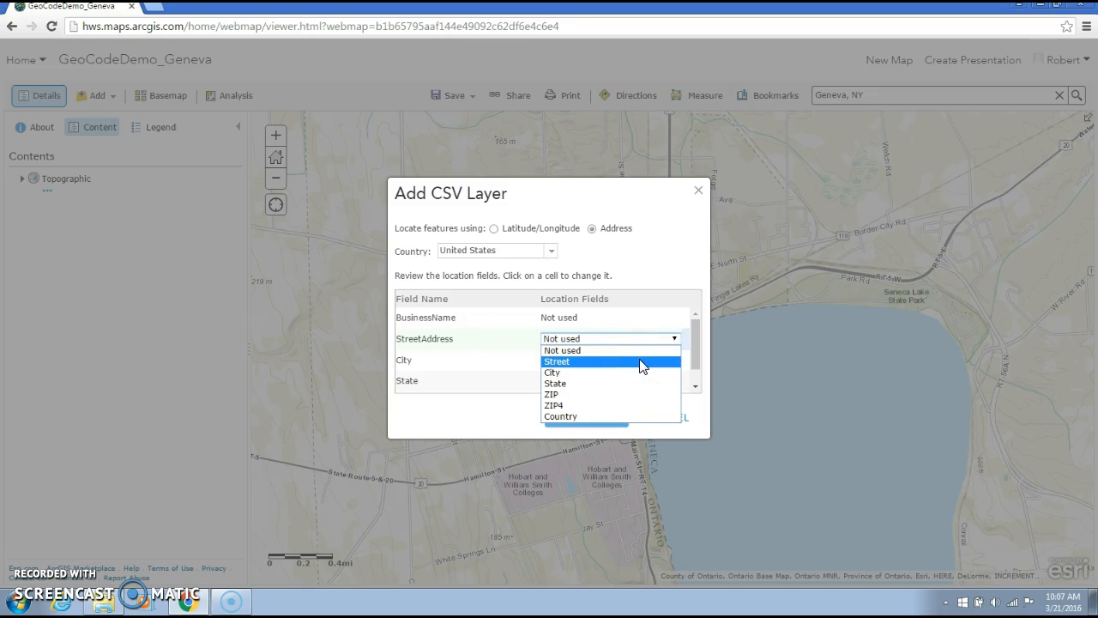
left_click(423, 342)
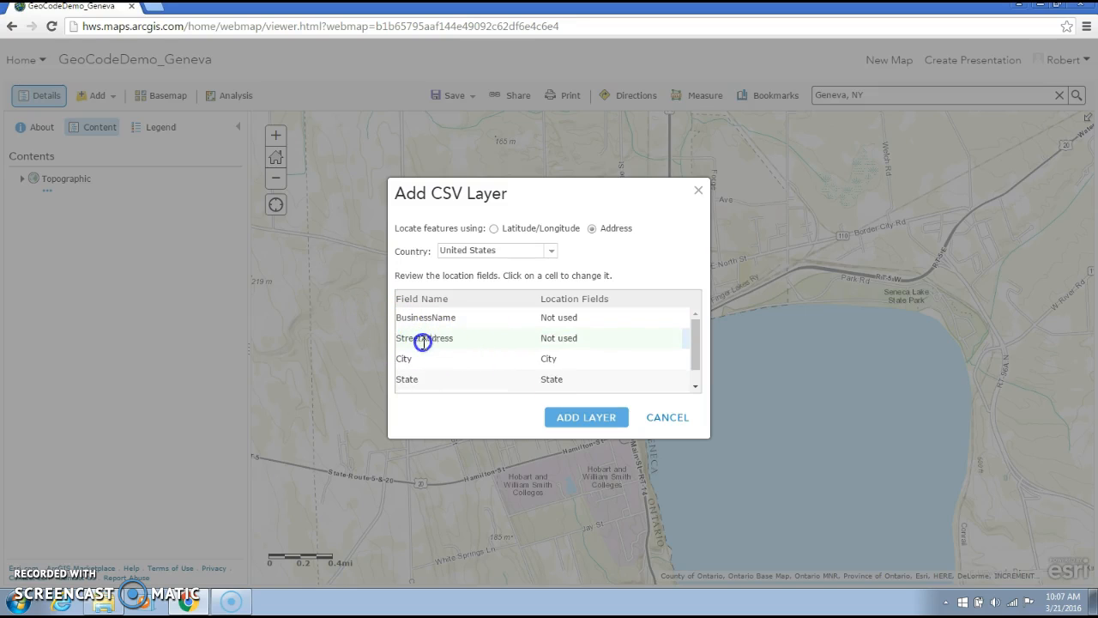
left_click(458, 338)
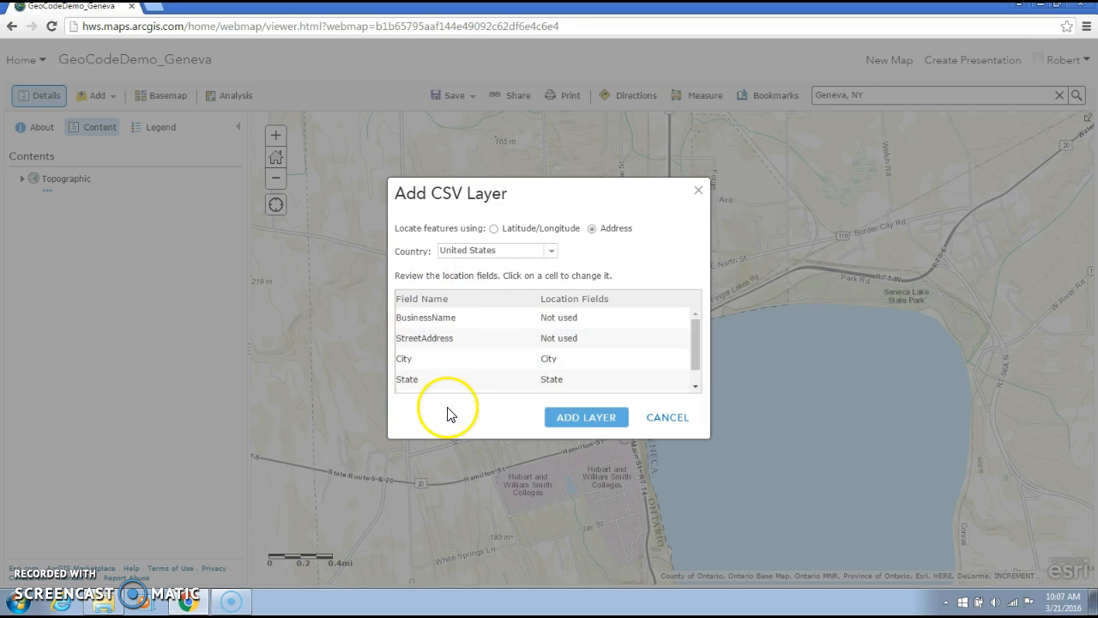
left_click(586, 340)
left_click(675, 340)
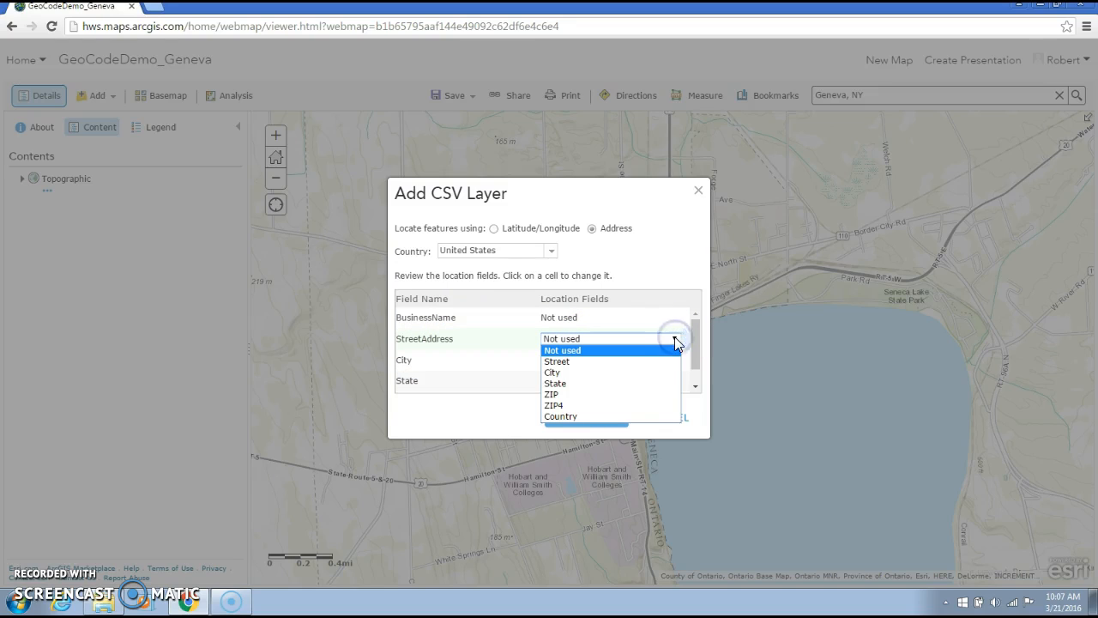
left_click(652, 361)
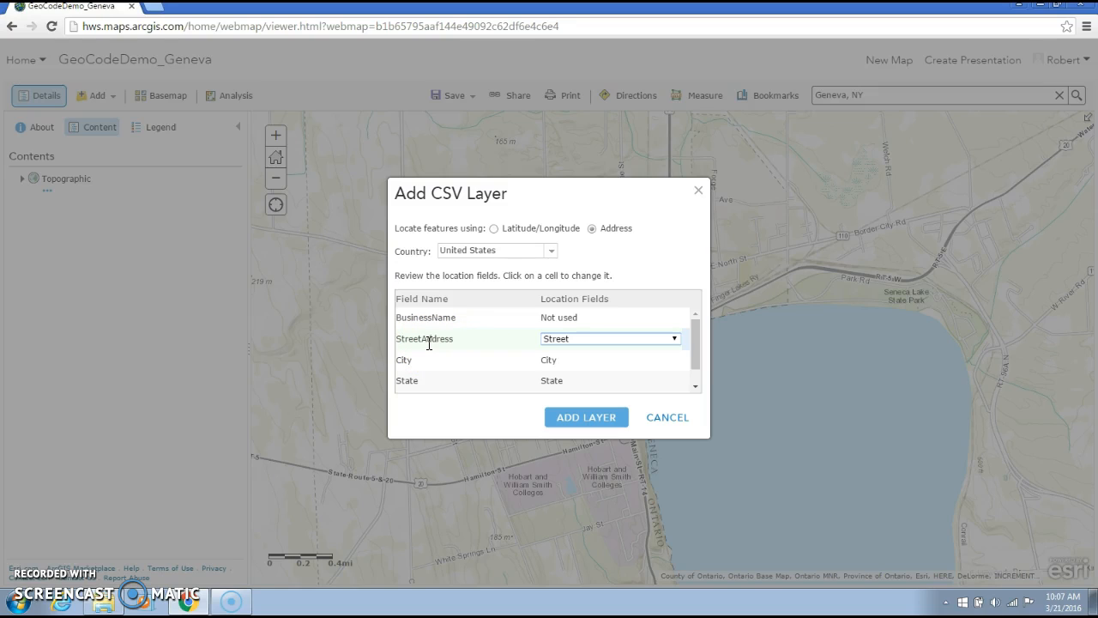
Review the remaining location field assignments and recheck the country list, keeping United States.
scroll(693, 358, "down", 1)
left_click_drag(699, 365, 694, 335)
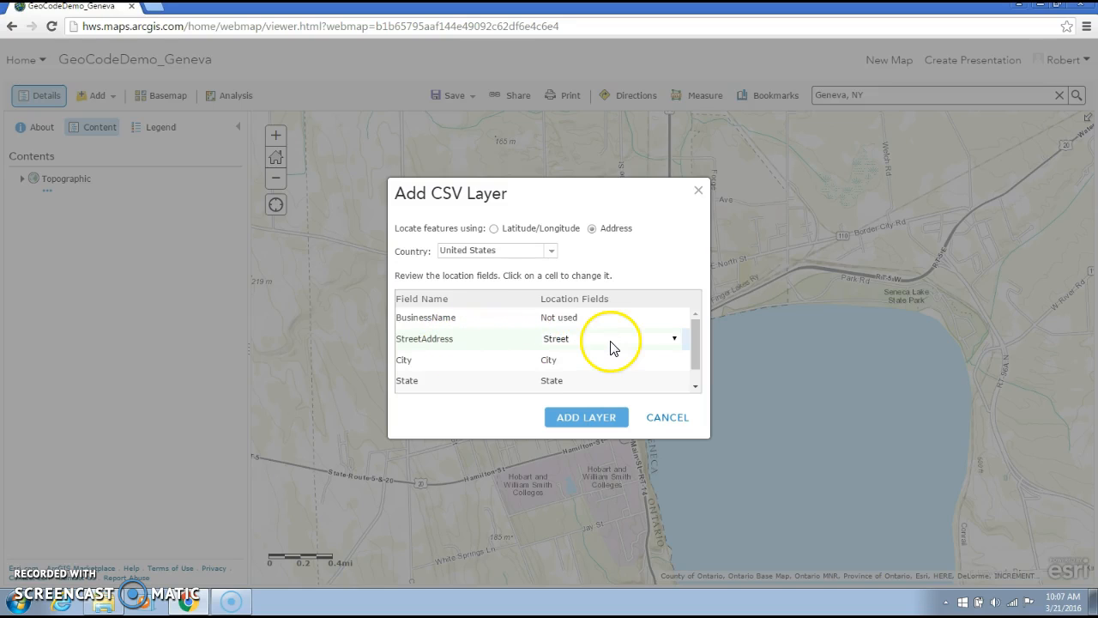
scroll(692, 354, "down", 1)
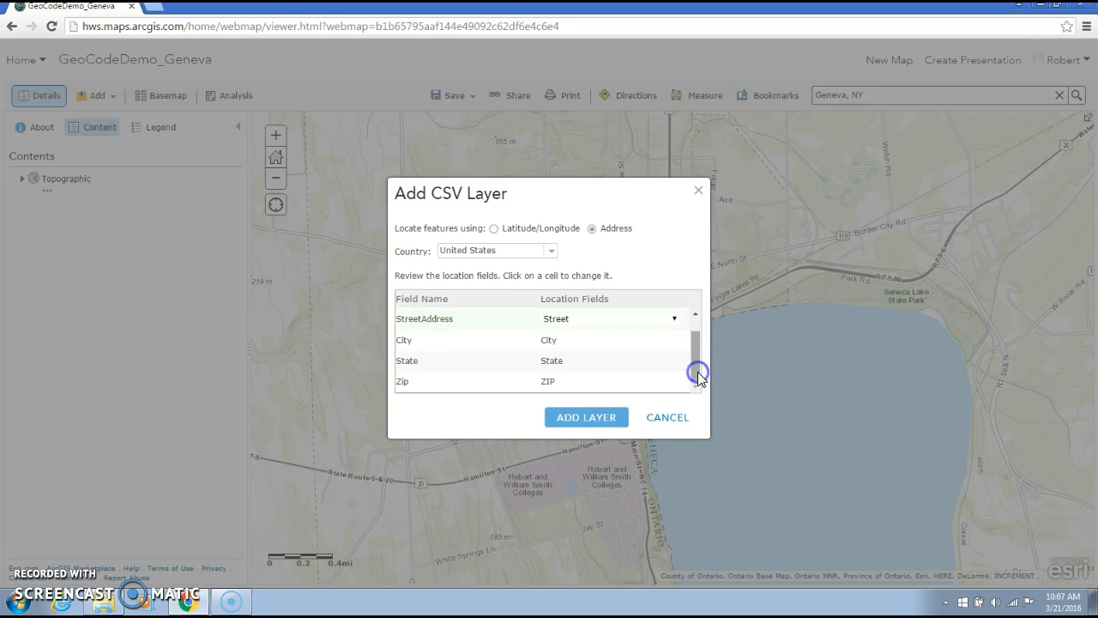
left_click(606, 227)
left_click(552, 252)
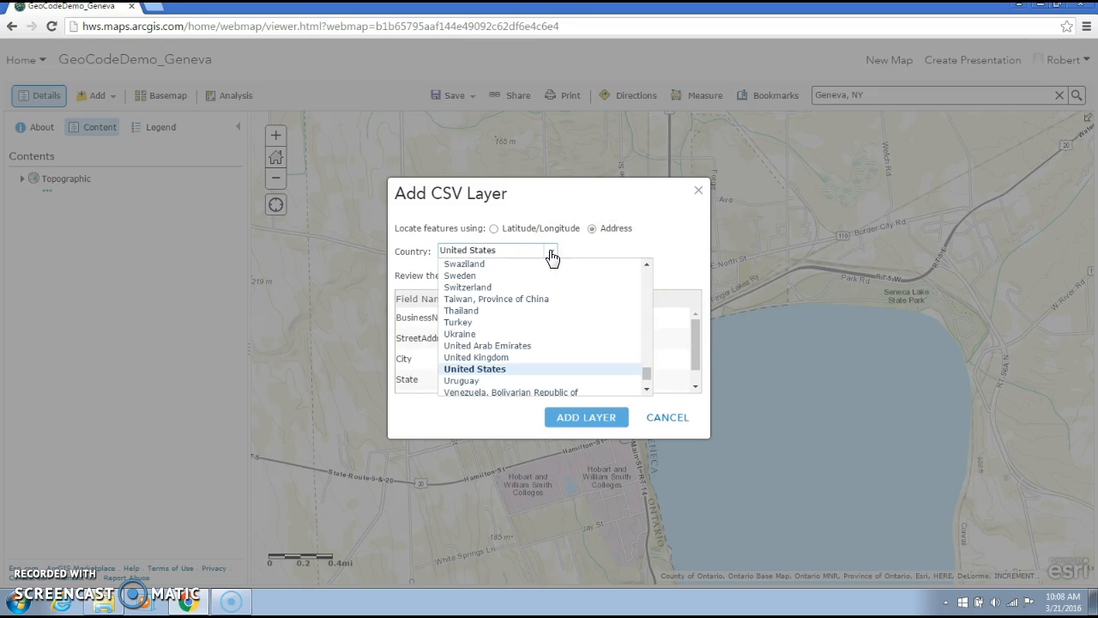
left_click(551, 254)
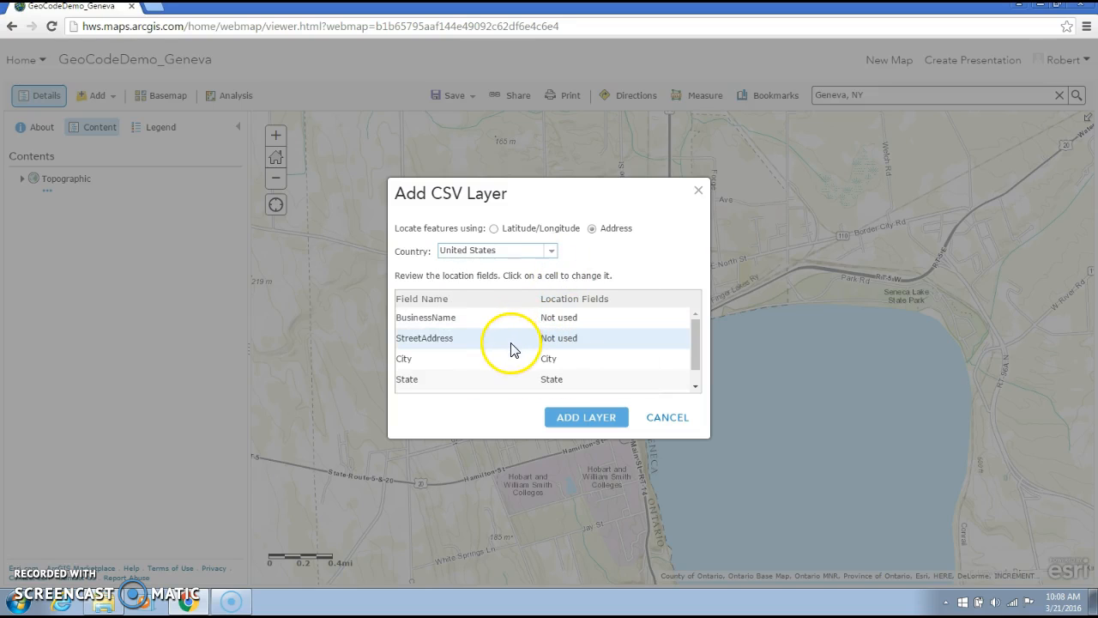
Set the location field for StreetAddress to Street and add the CSV layer to the map.
left_click(580, 340)
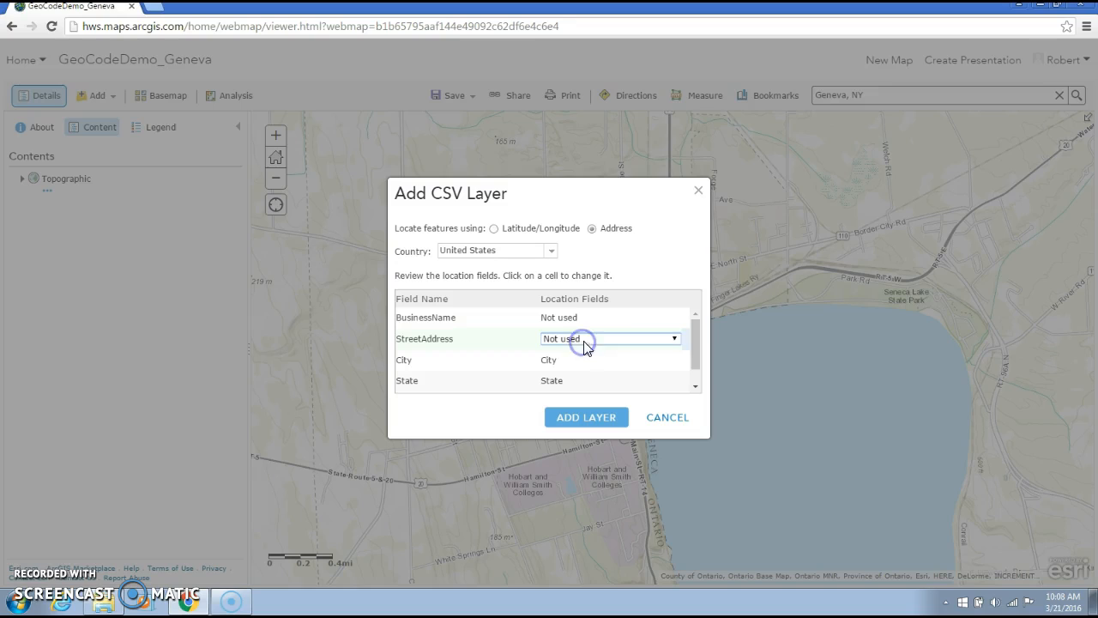
left_click(675, 340)
left_click(638, 354)
left_click(672, 341)
left_click(654, 364)
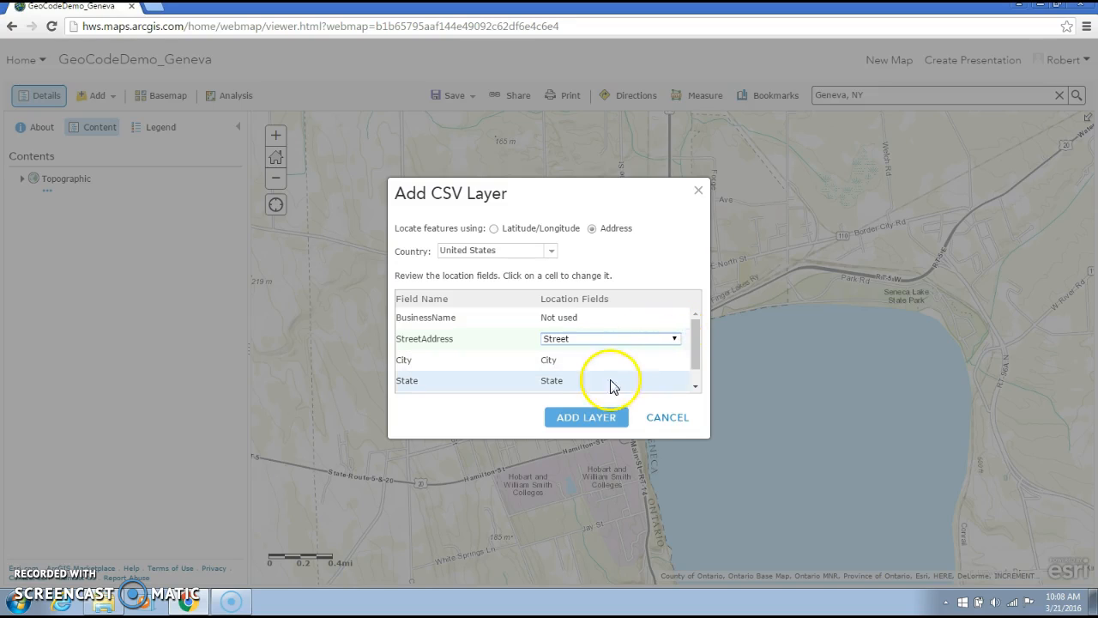
left_click(600, 420)
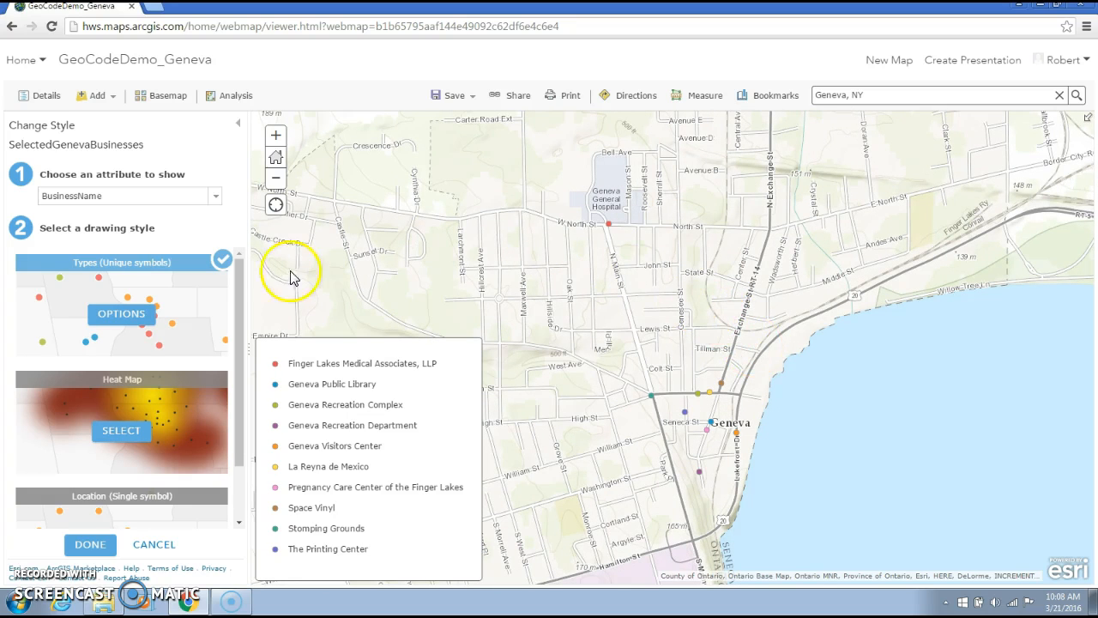
Style the SelectedGenevaBusinesses layer by BusinessName with unique symbols and finish the style setup.
left_click(213, 198)
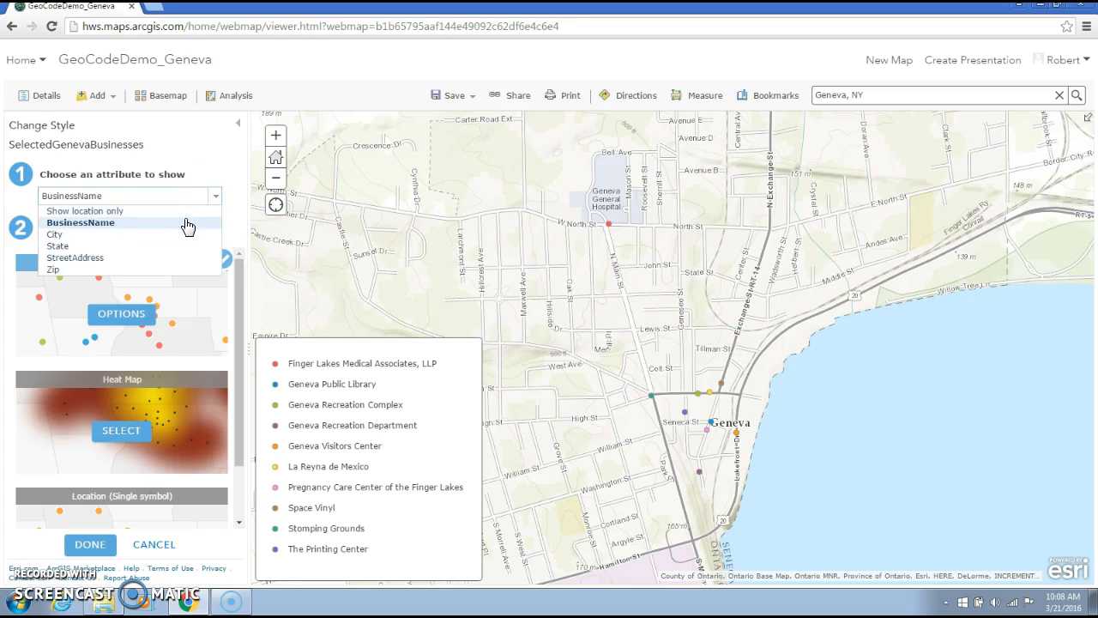
left_click(188, 226)
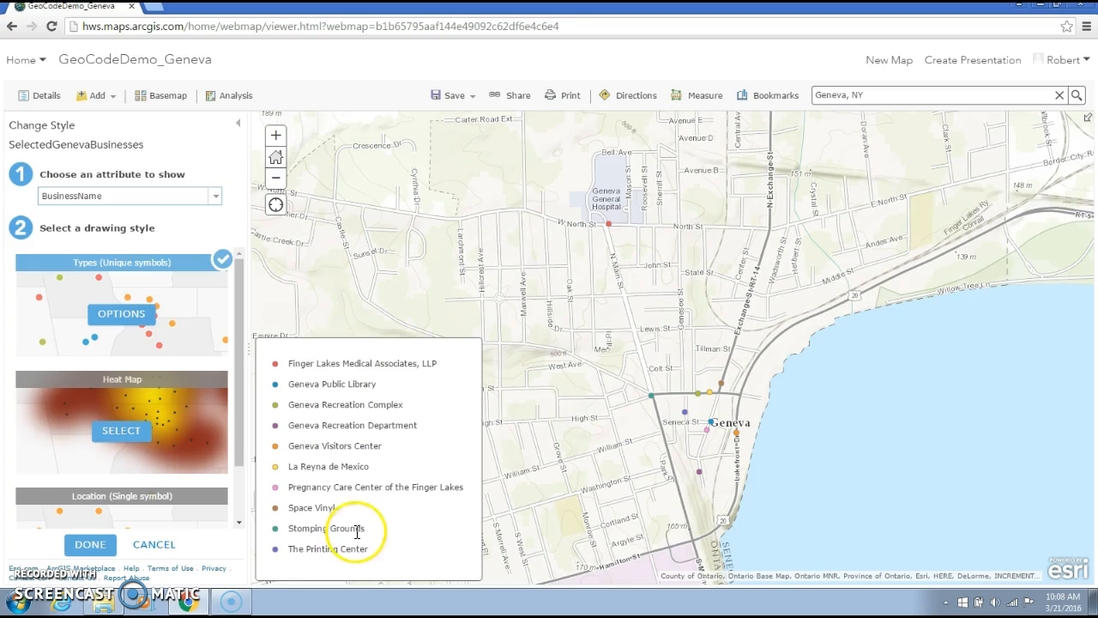
left_click(90, 546)
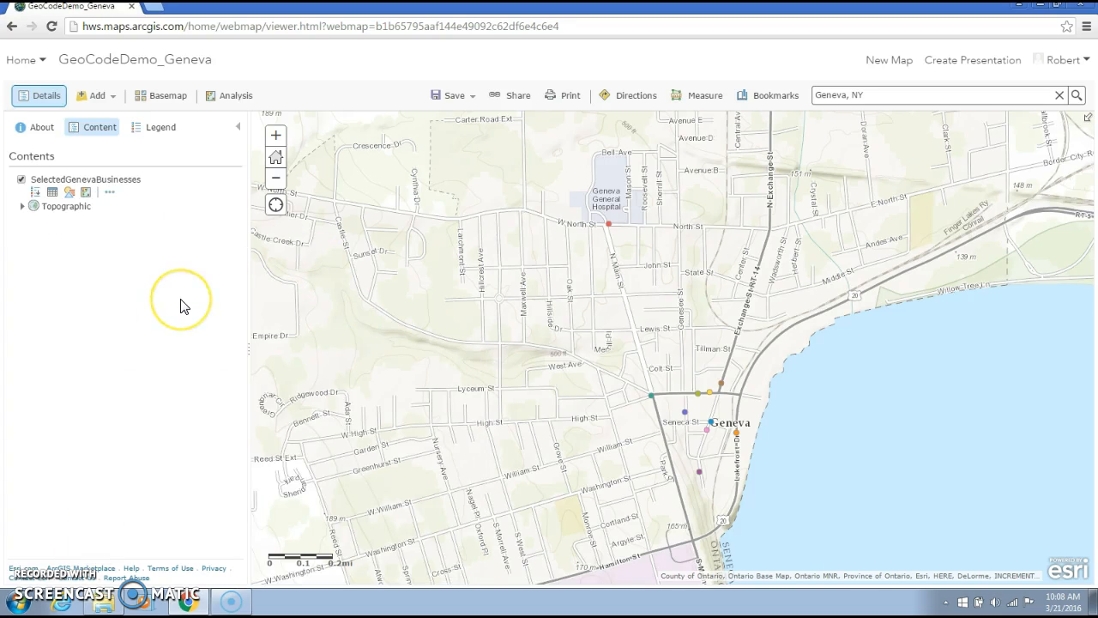
Examine the records in the SelectedGenevaBusinesses attribute table and close the table.
left_click(154, 305)
left_click(22, 181)
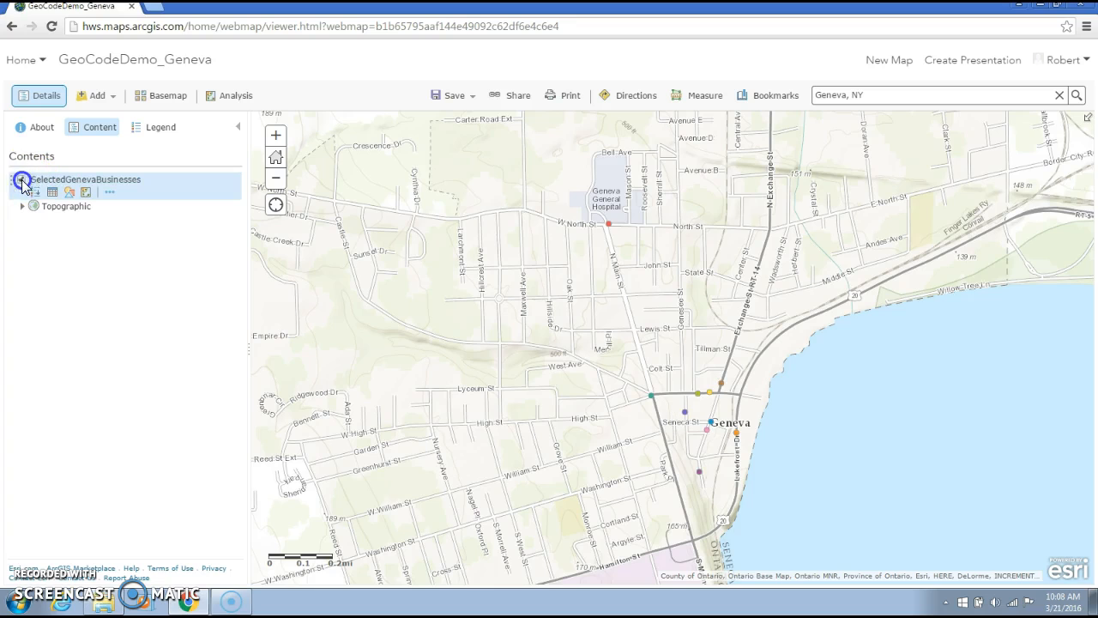
left_click(52, 192)
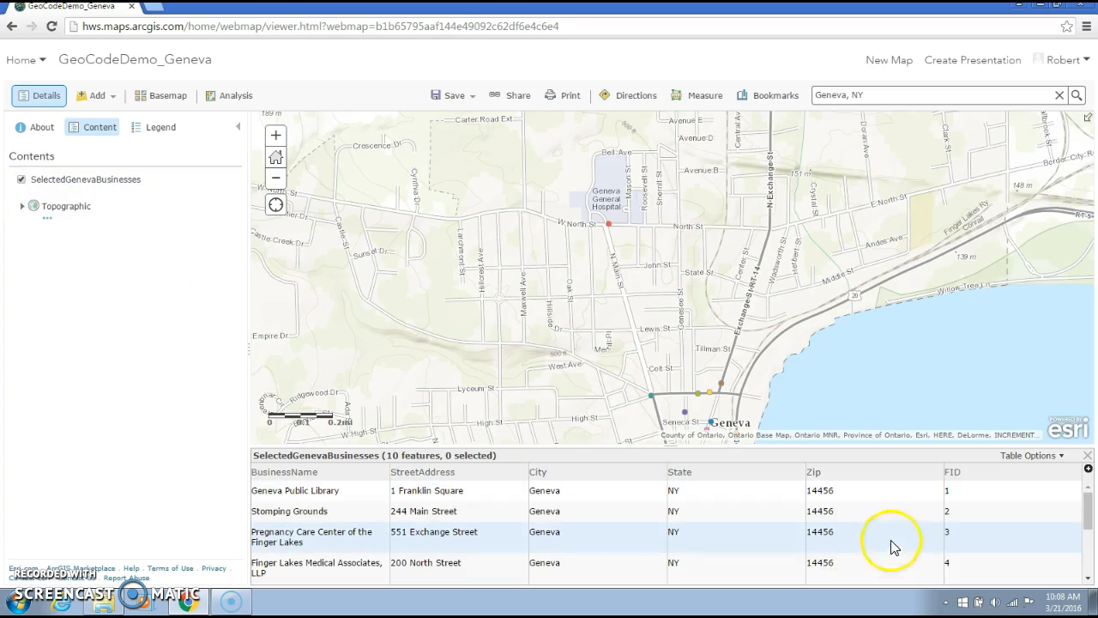
left_click_drag(1087, 511, 1087, 478)
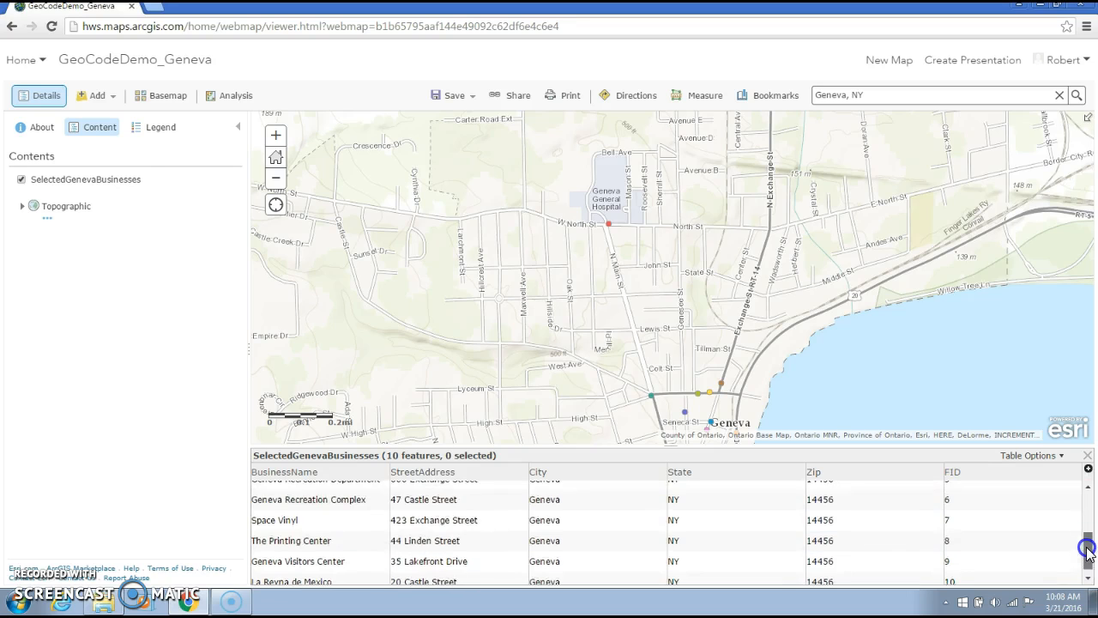
left_click(1087, 455)
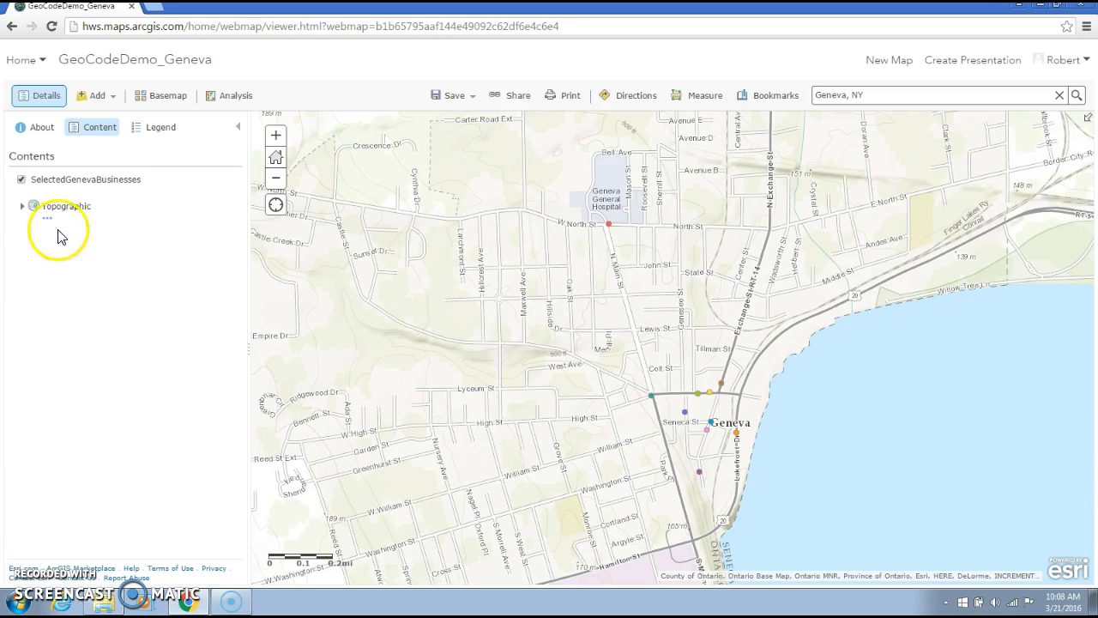
View the style settings of the SelectedGenevaBusinesses layer and return to the map contents.
mouse_move(42, 186)
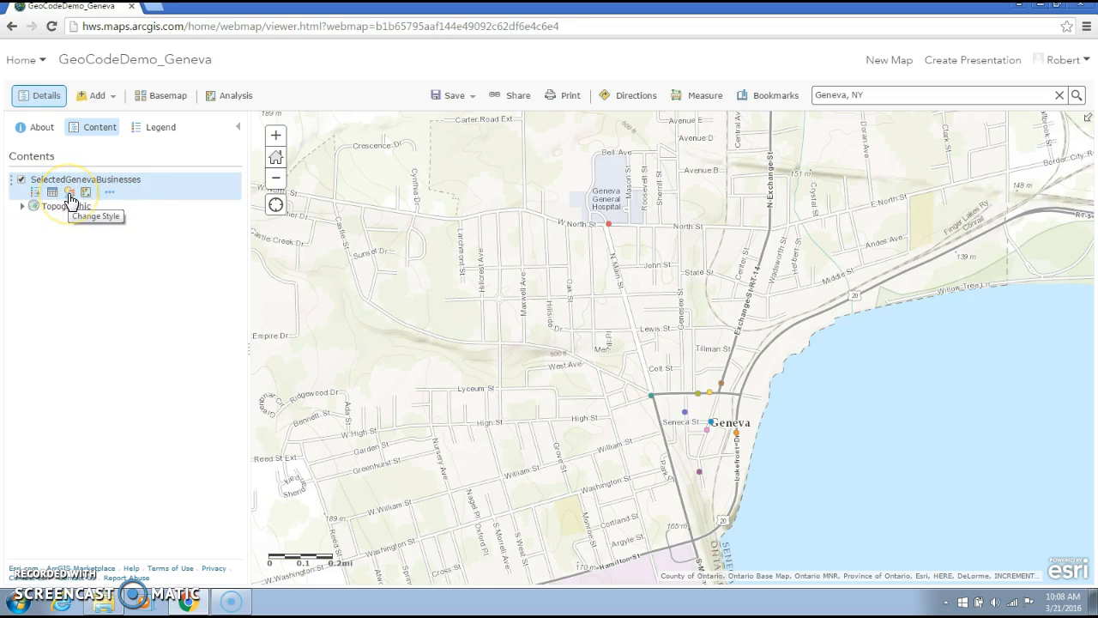
left_click(71, 194)
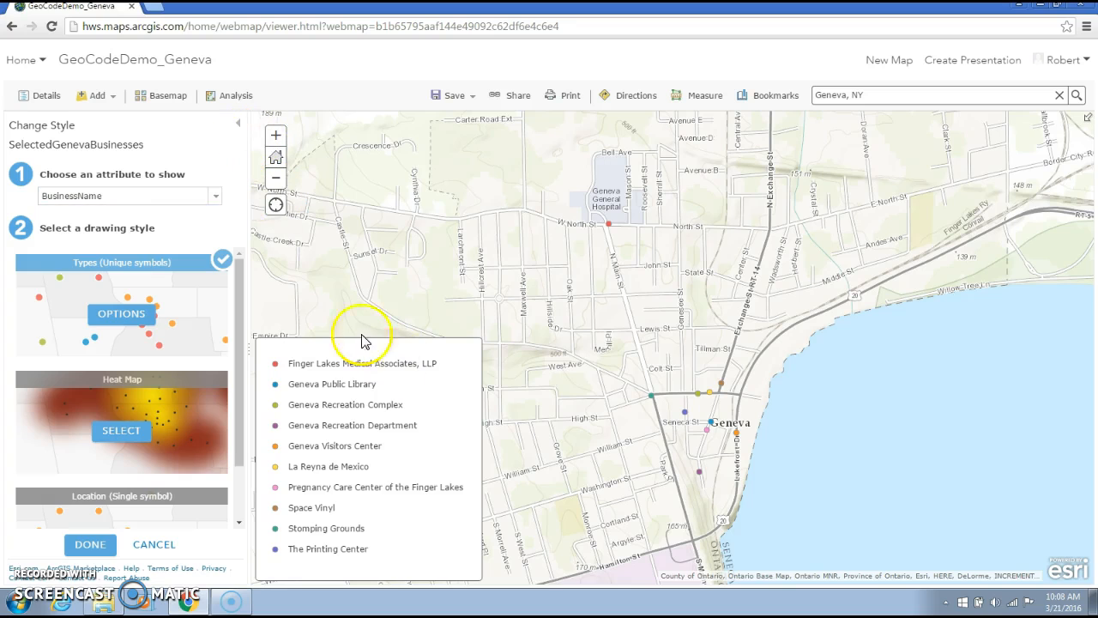
left_click(39, 97)
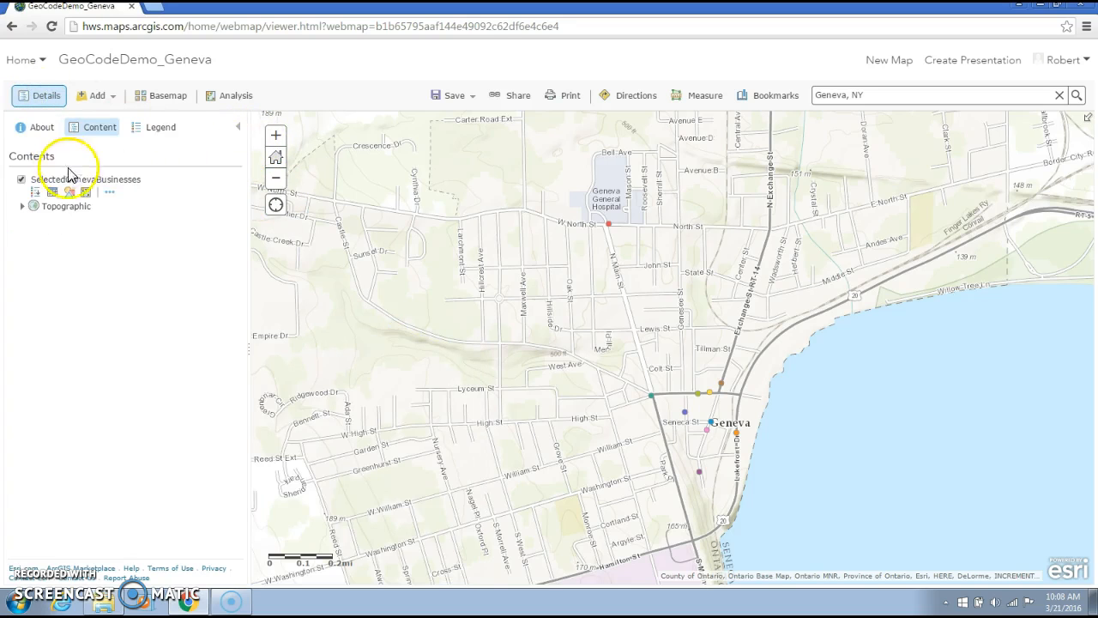
Save the SelectedGenevaBusinesses layer as a new item titled SelectedGenevaBusinesses_RB with the tag Social Justice.
left_click(111, 196)
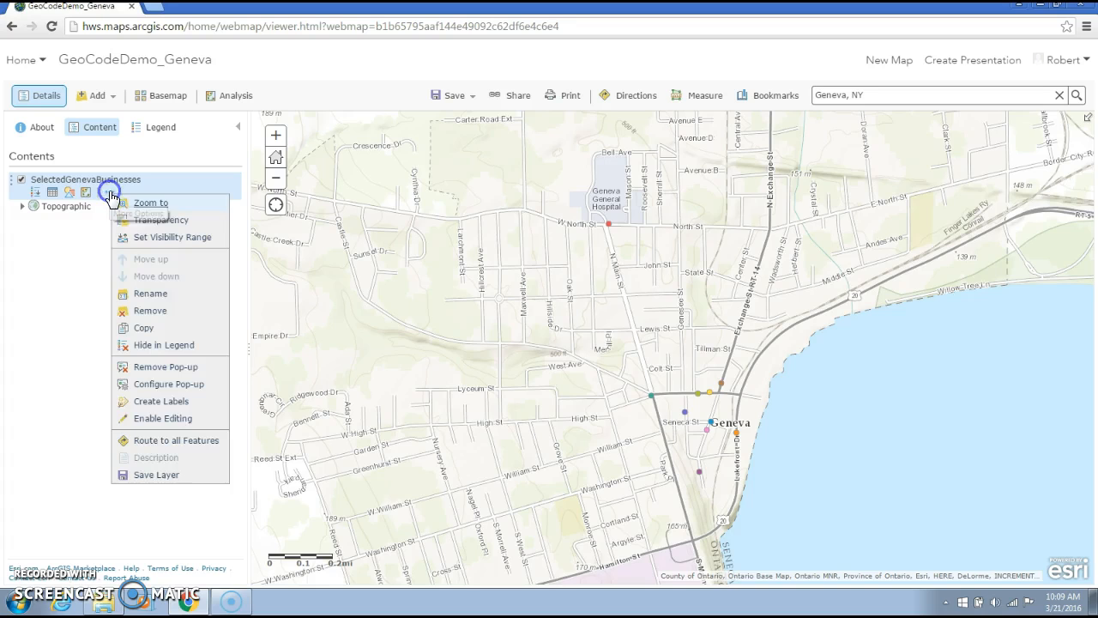
left_click(177, 475)
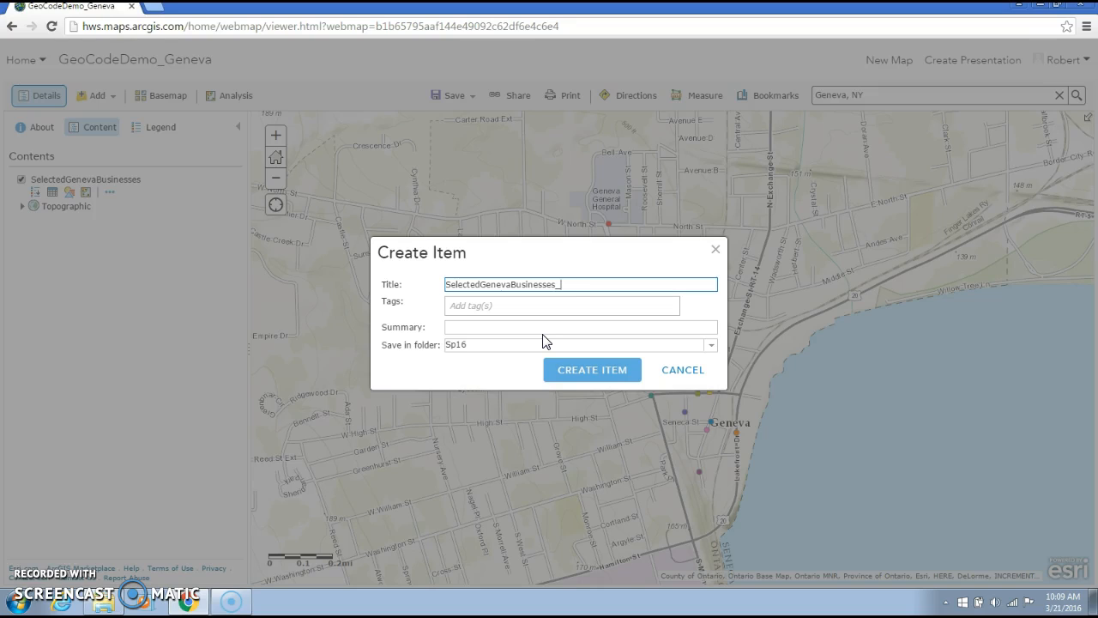
left_click(522, 305)
type("soci")
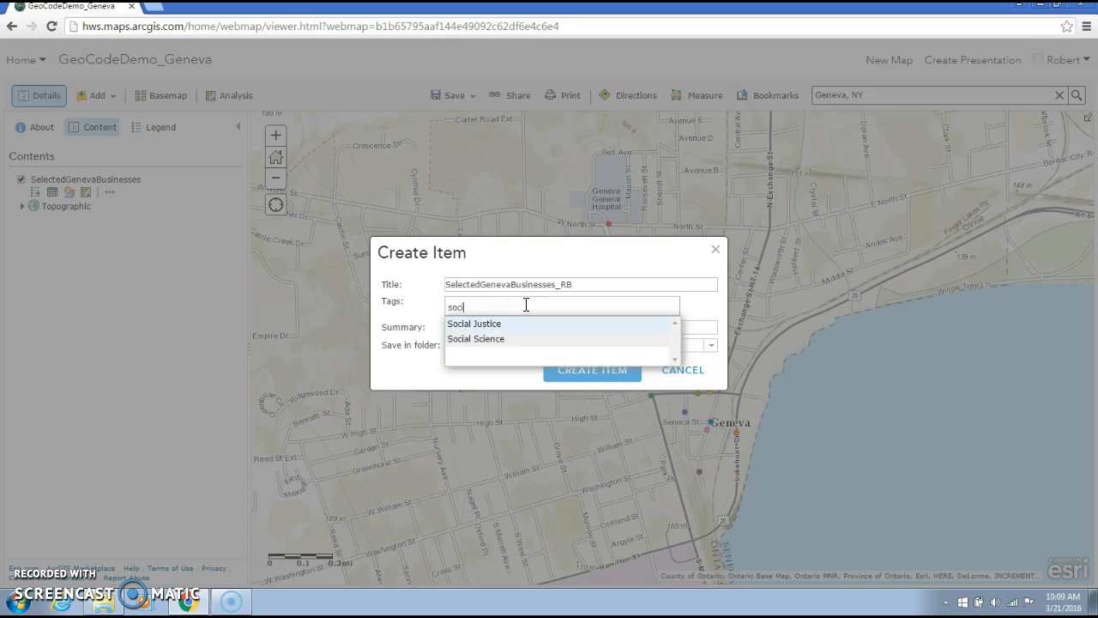
key("Return")
key("BackSpace")
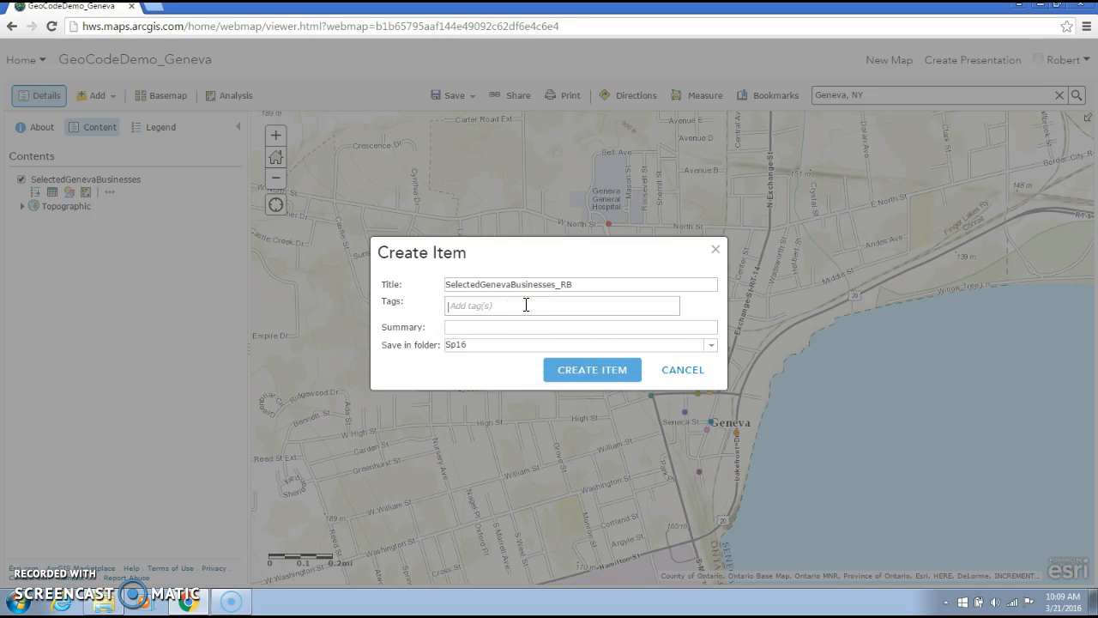
type("SS")
key("BackSpace")
key("BackSpace")
type("Socia")
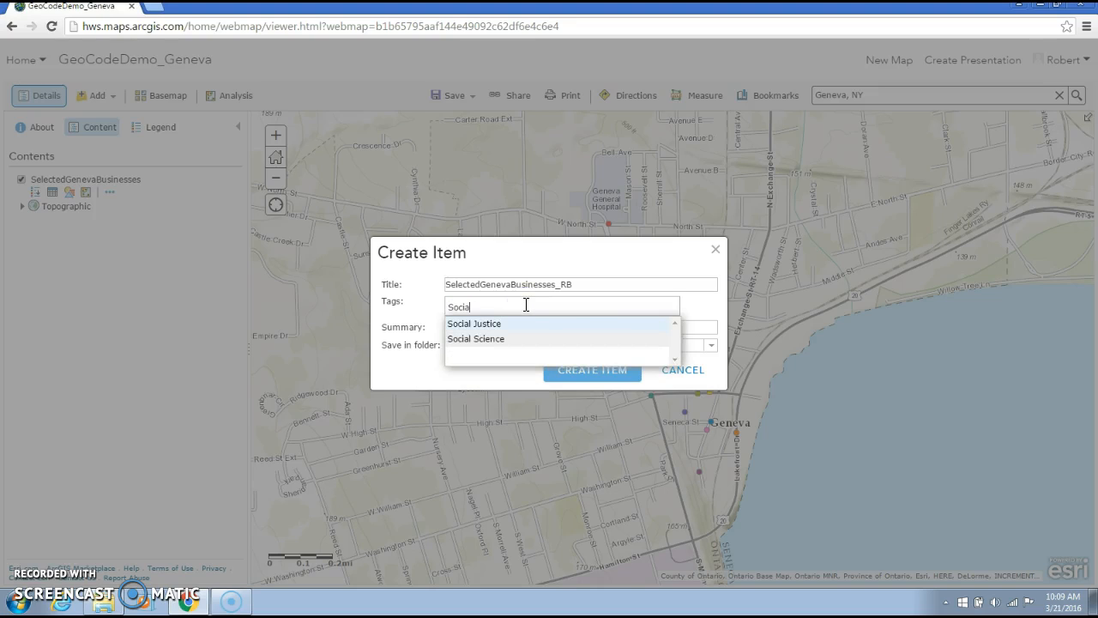
type("l")
left_click(498, 324)
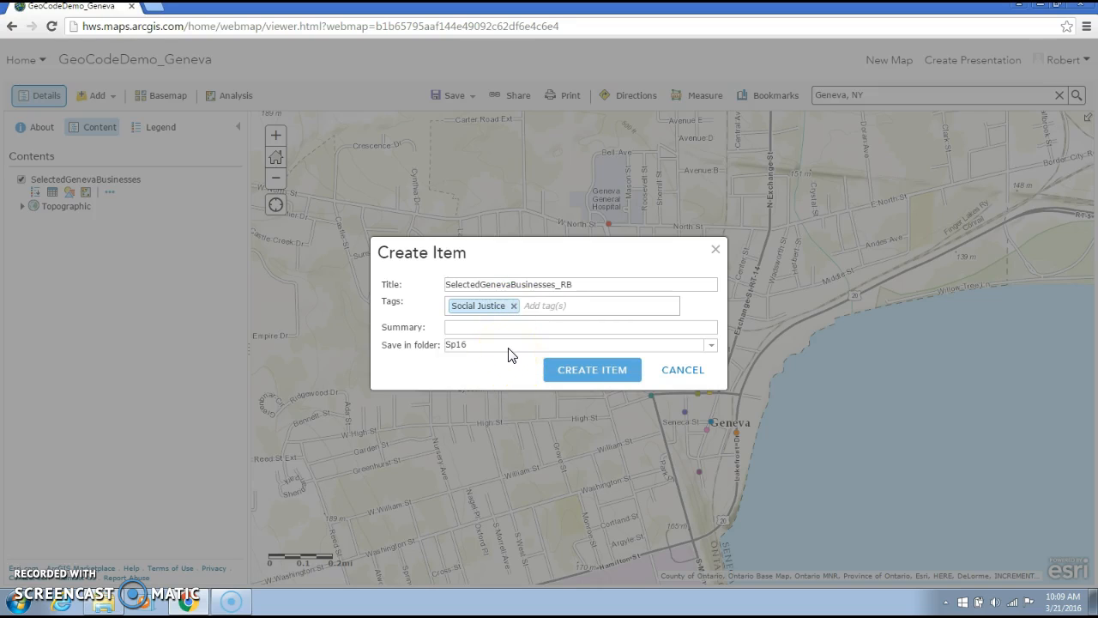
left_click(570, 373)
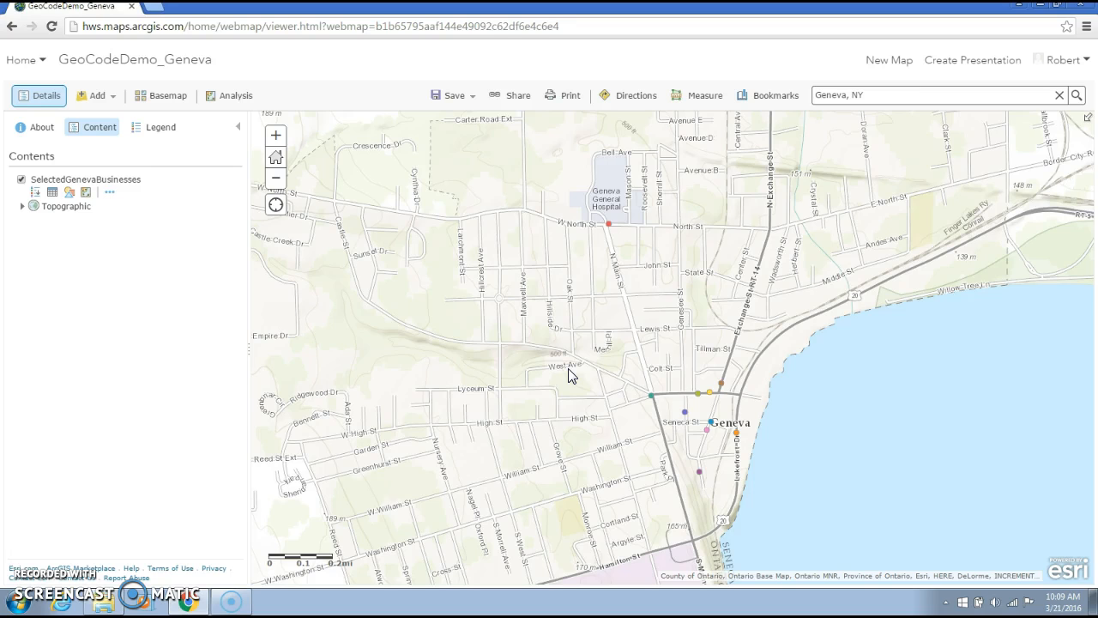
Open My Content and sort the items by modified date with the newest first.
left_click(41, 60)
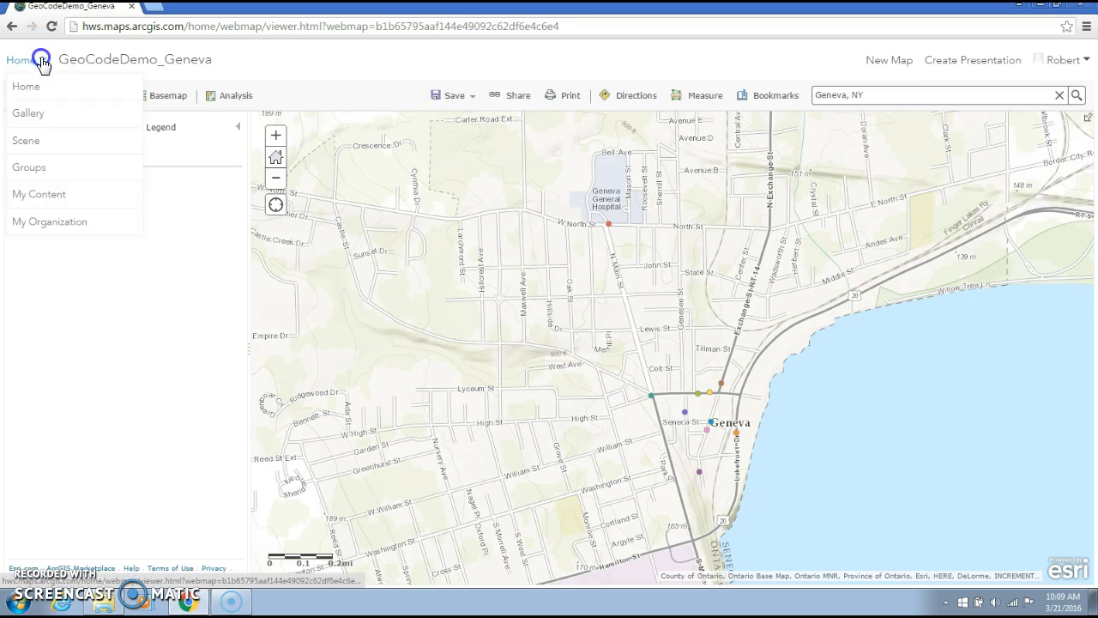
left_click(43, 194)
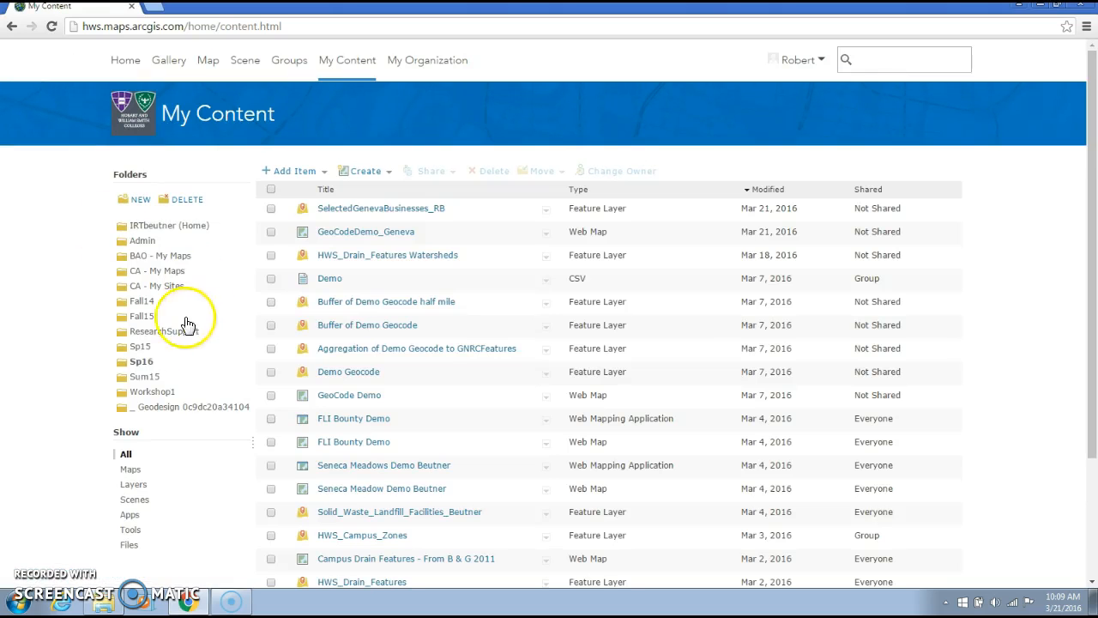
left_click(778, 190)
left_click(778, 191)
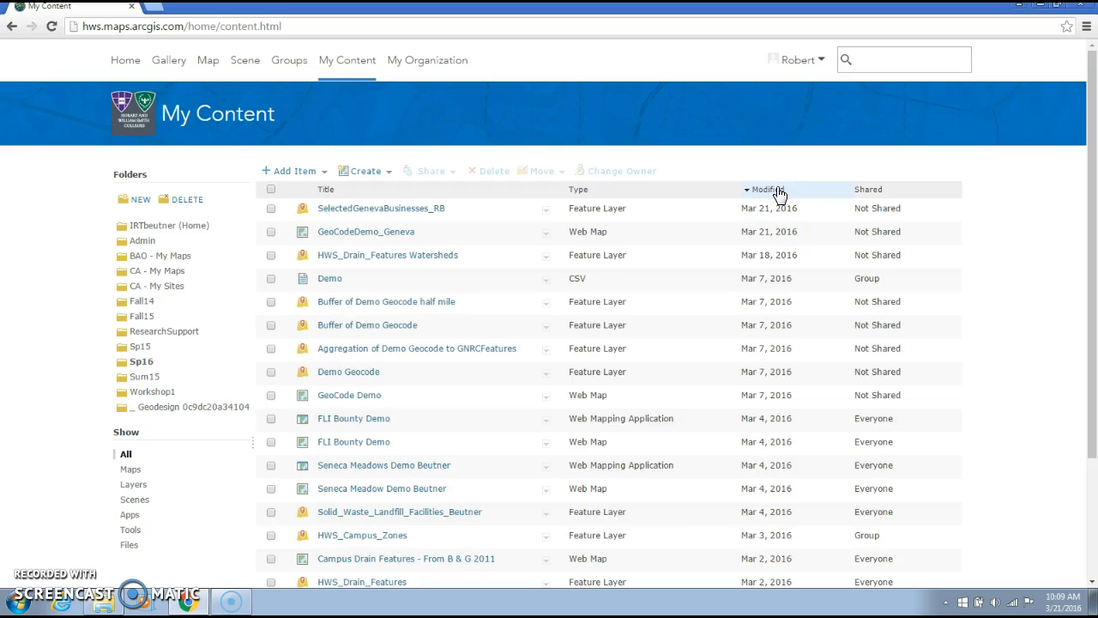